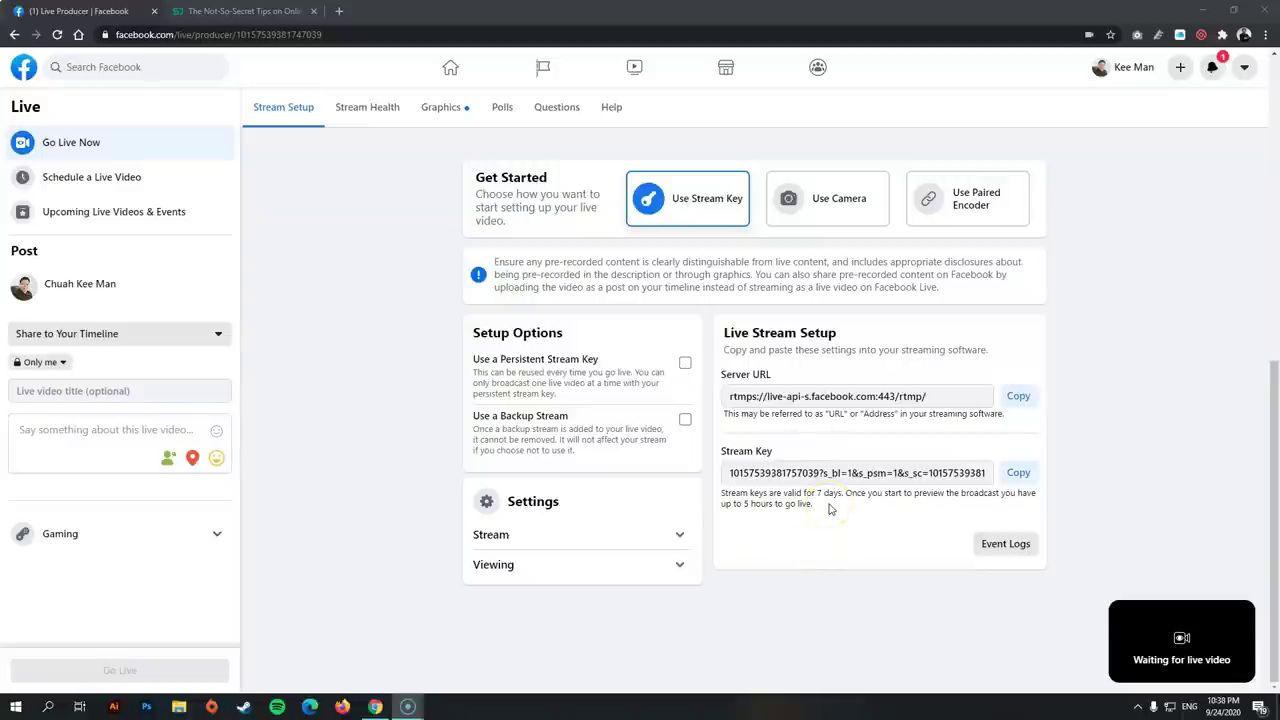
Switch the live video source to the camera, keeping the c922 Pro Stream Webcam selected
click(836, 199)
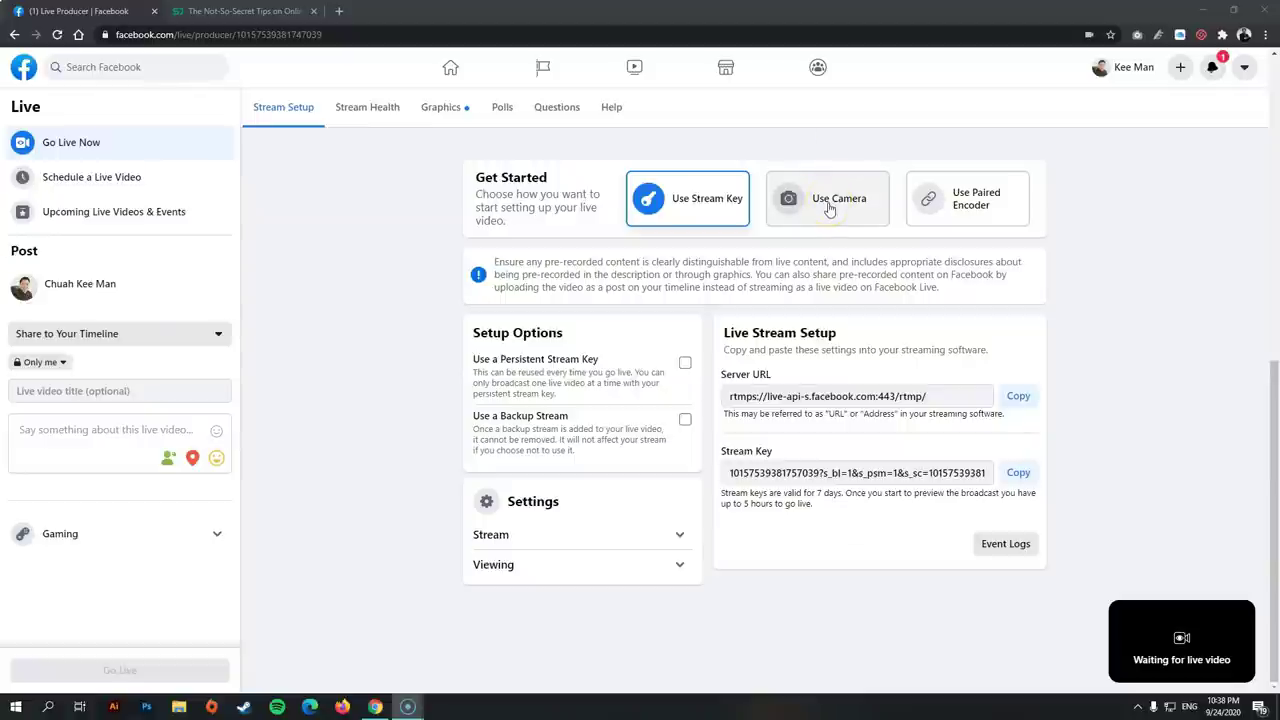
click(130, 34)
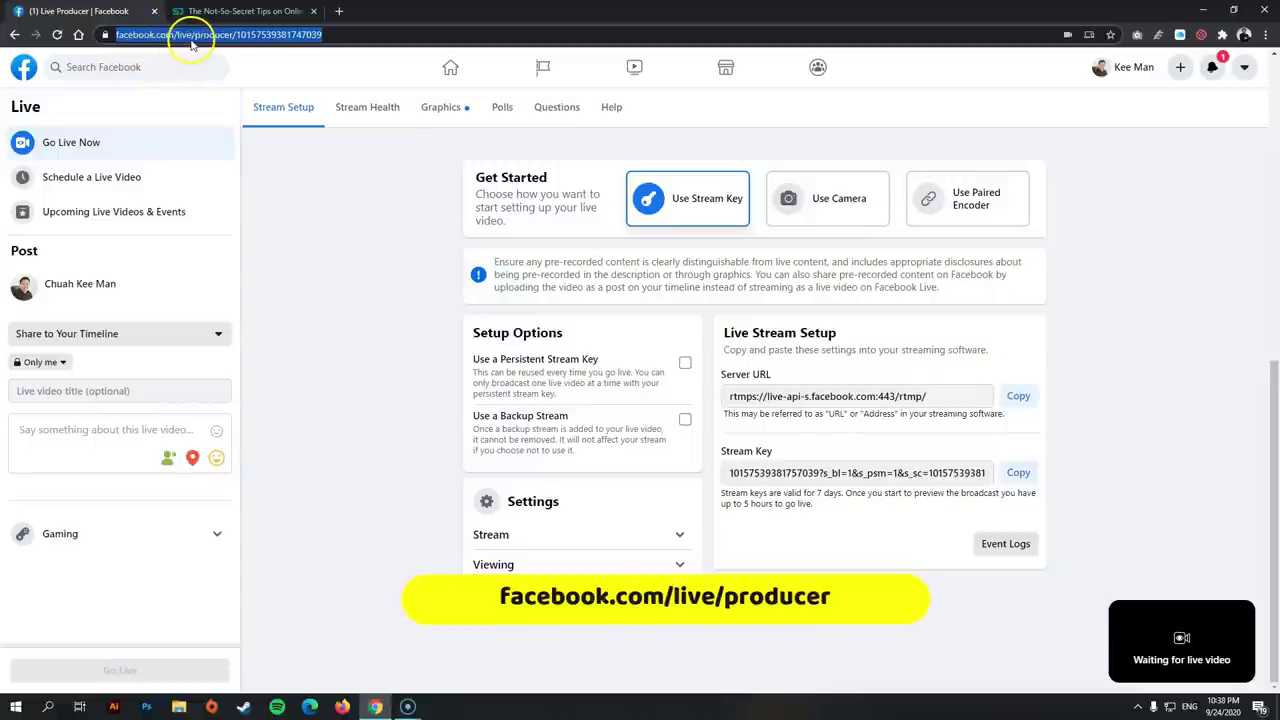
click(820, 204)
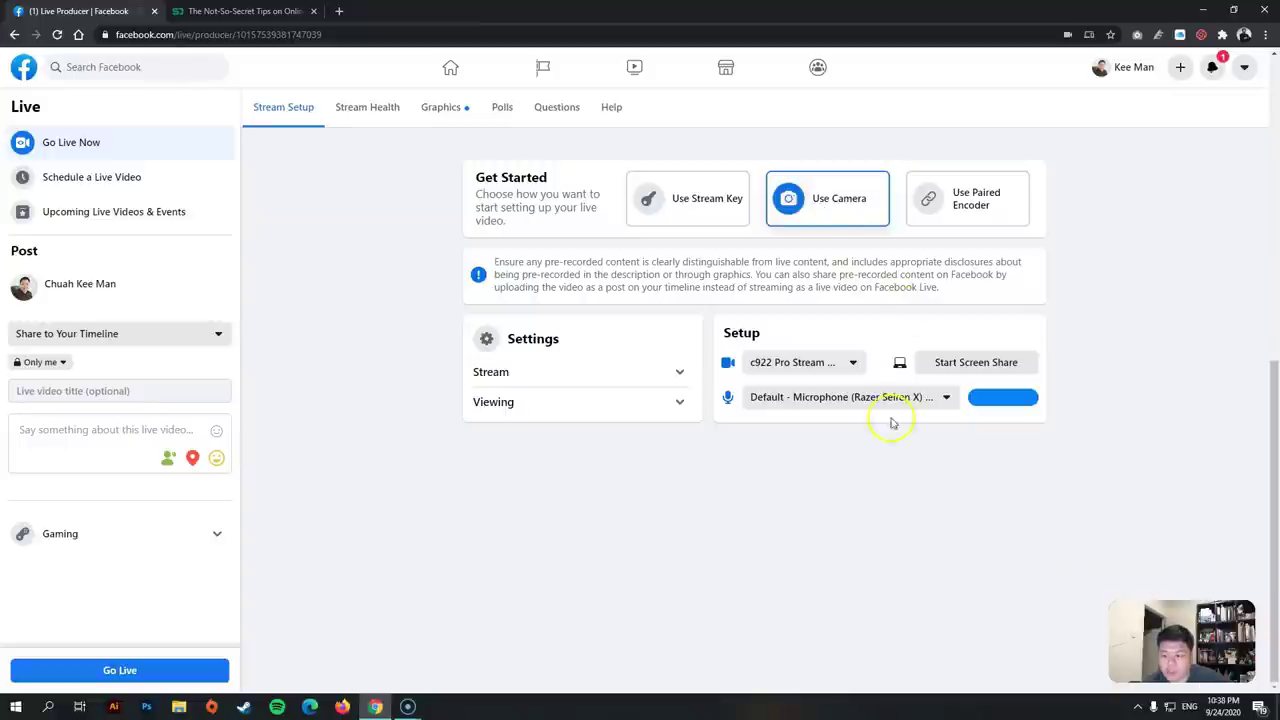
click(834, 365)
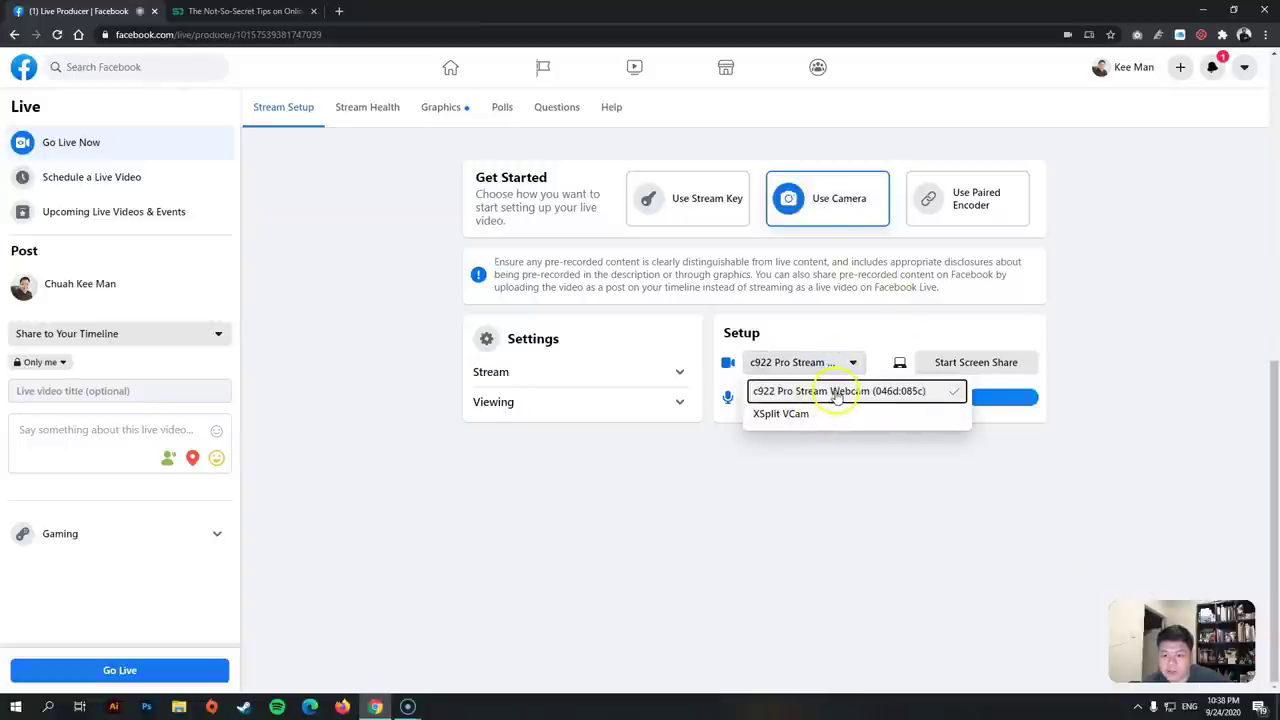
click(852, 338)
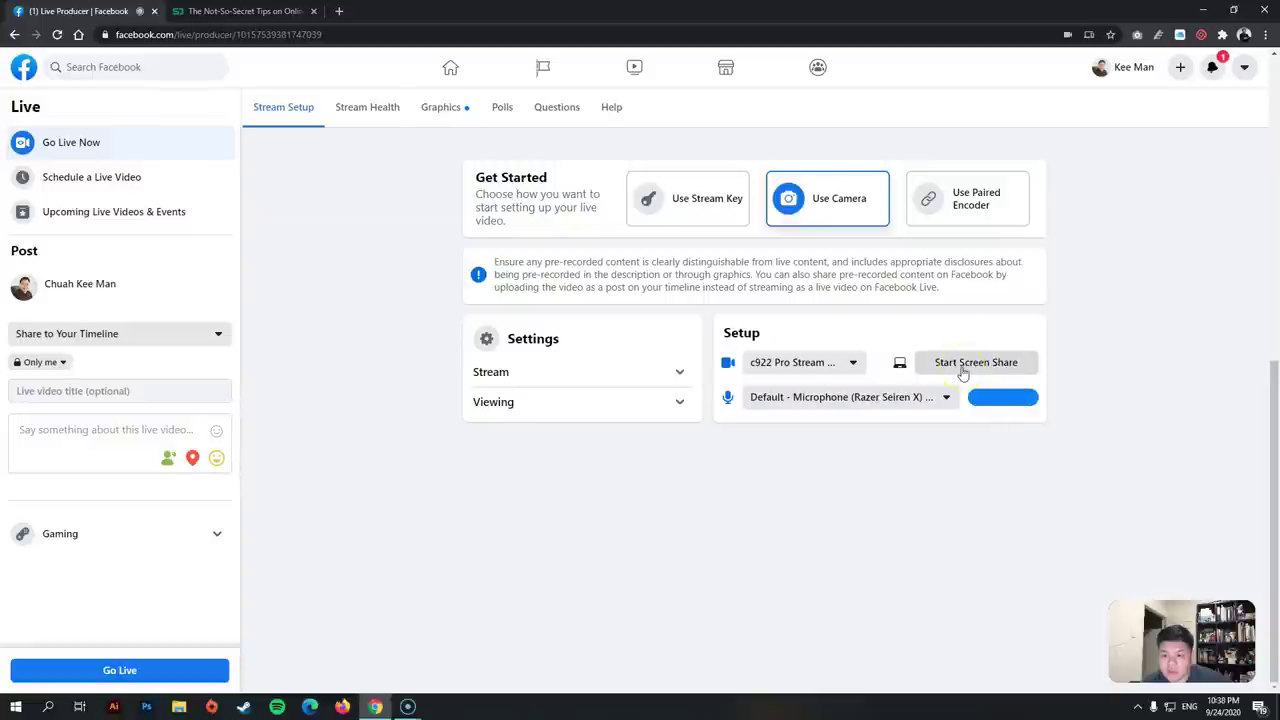
Test-share the entire Screen 1, check the enlarged preview, then stop sharing
click(962, 368)
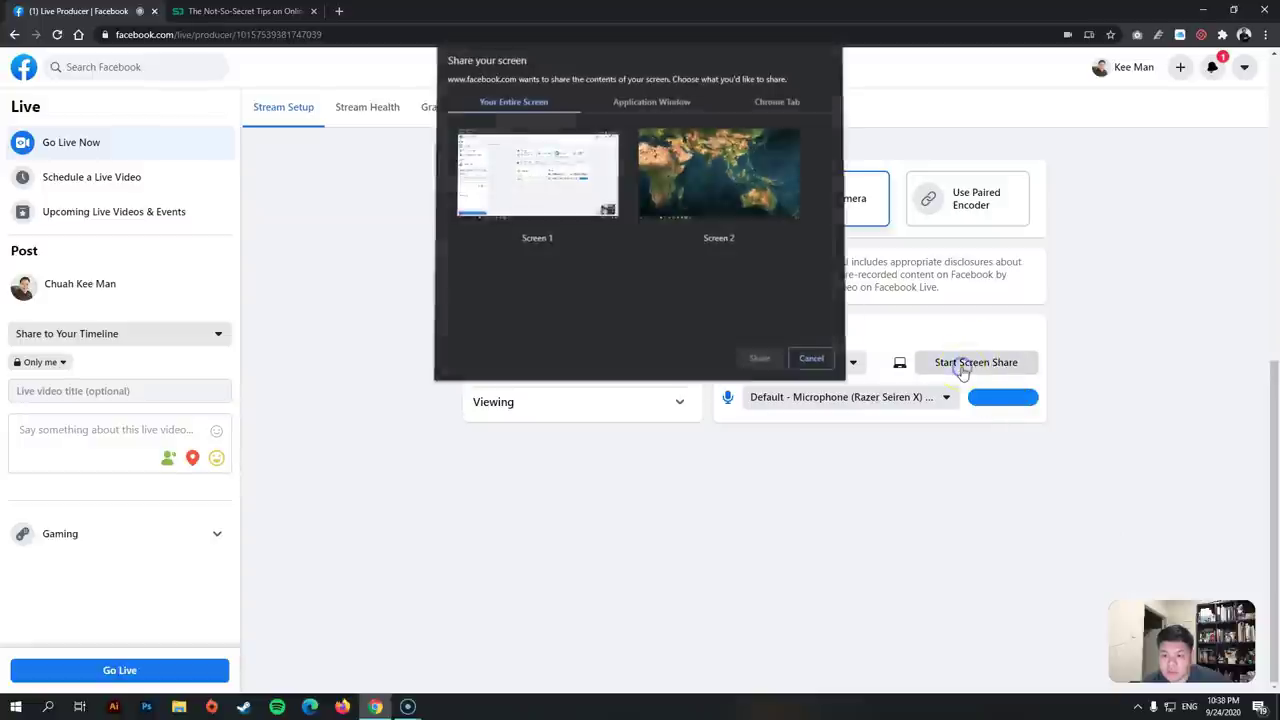
click(581, 210)
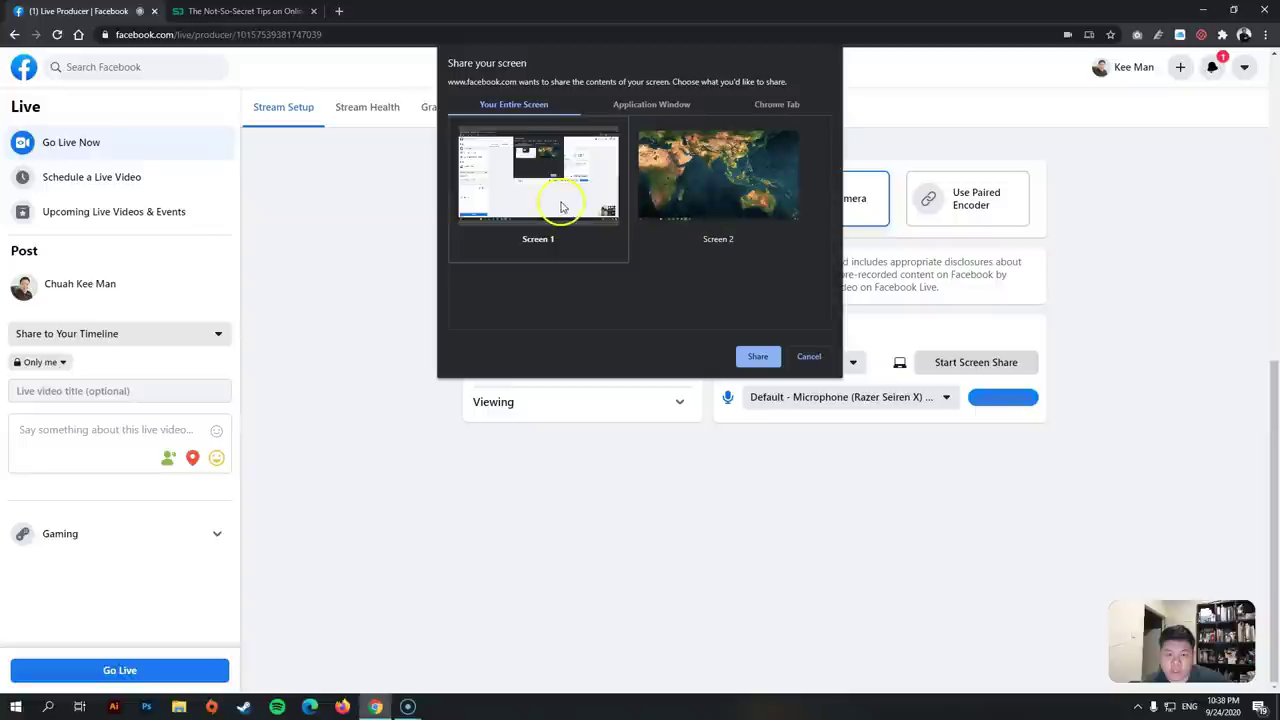
click(758, 357)
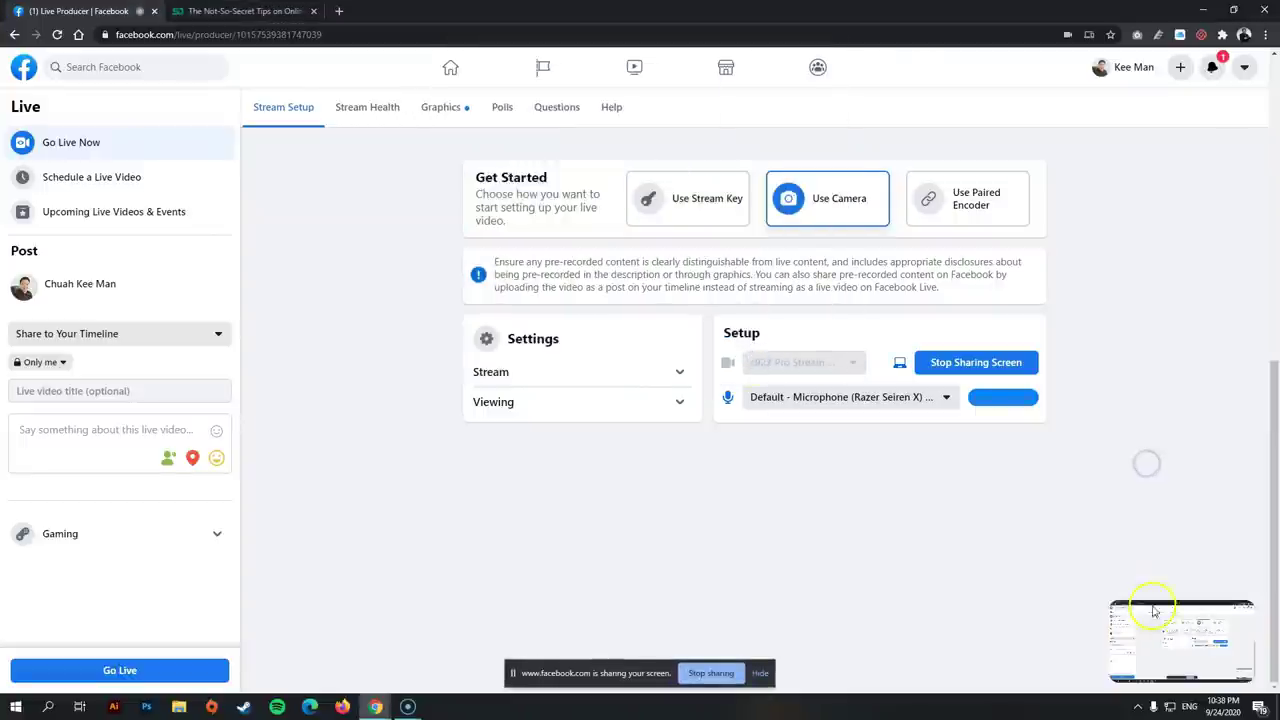
mouse_move(1181, 641)
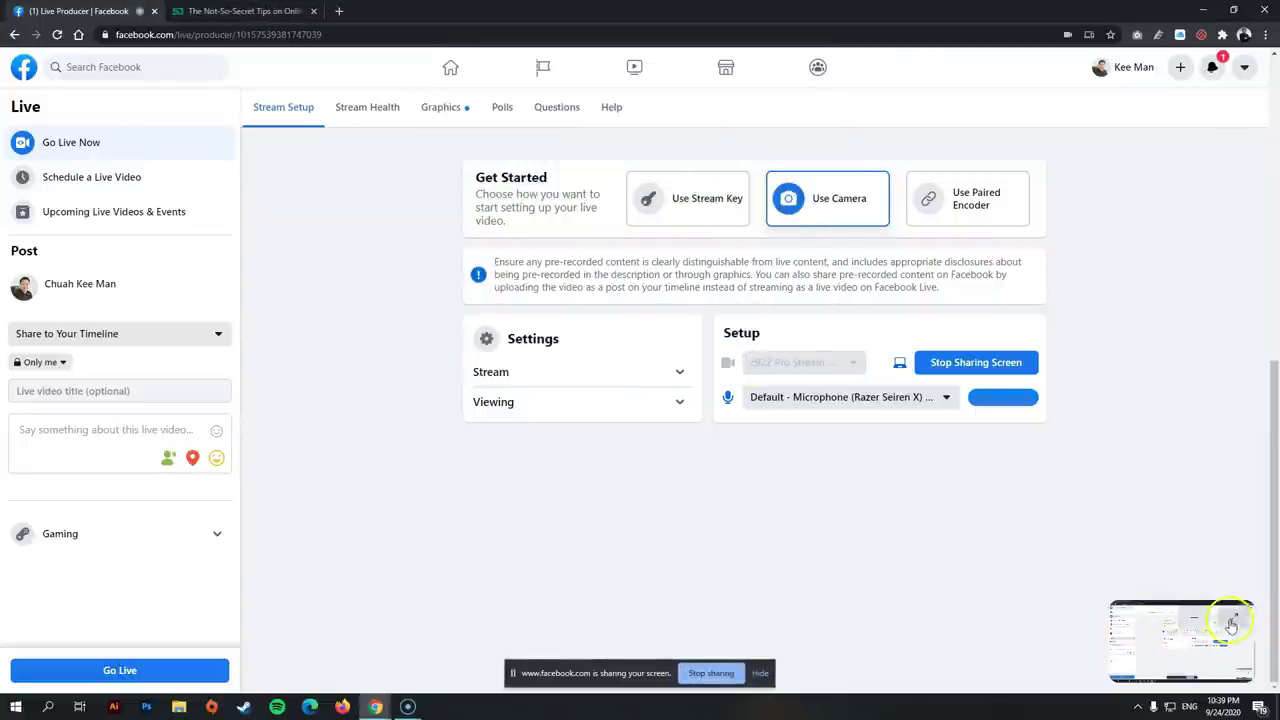
click(1234, 617)
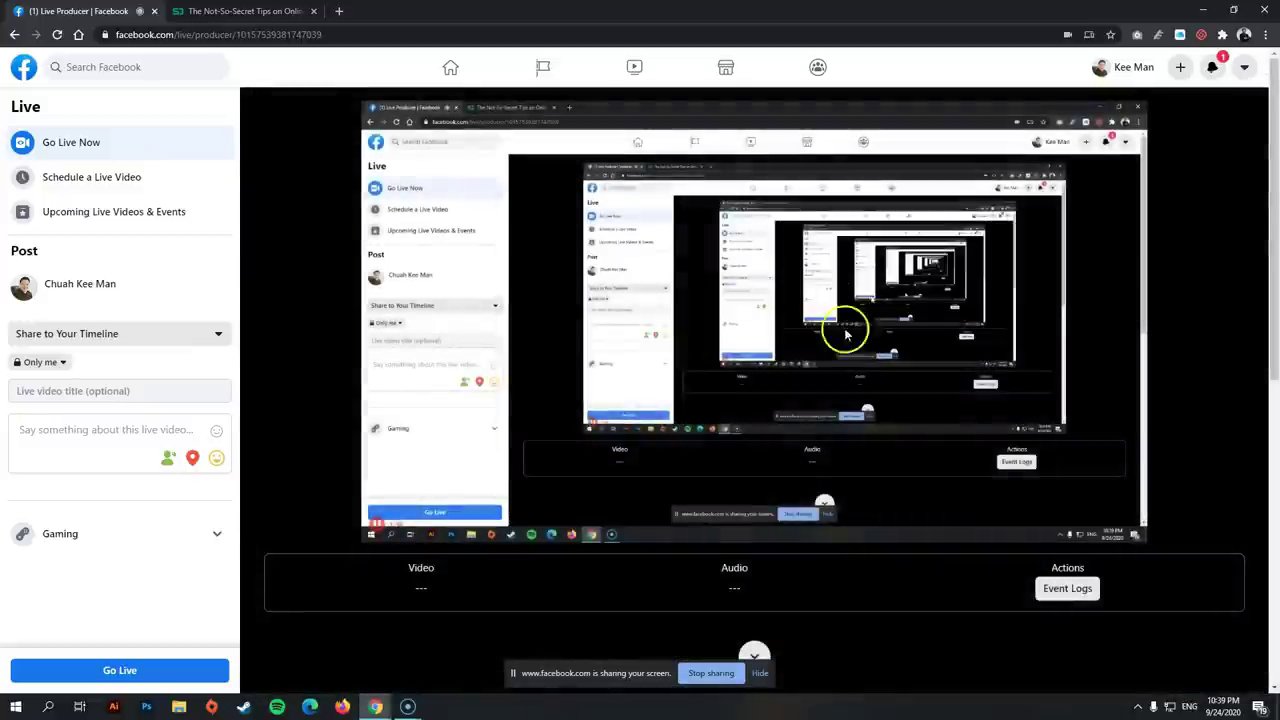
scroll(1170, 480, down, 5)
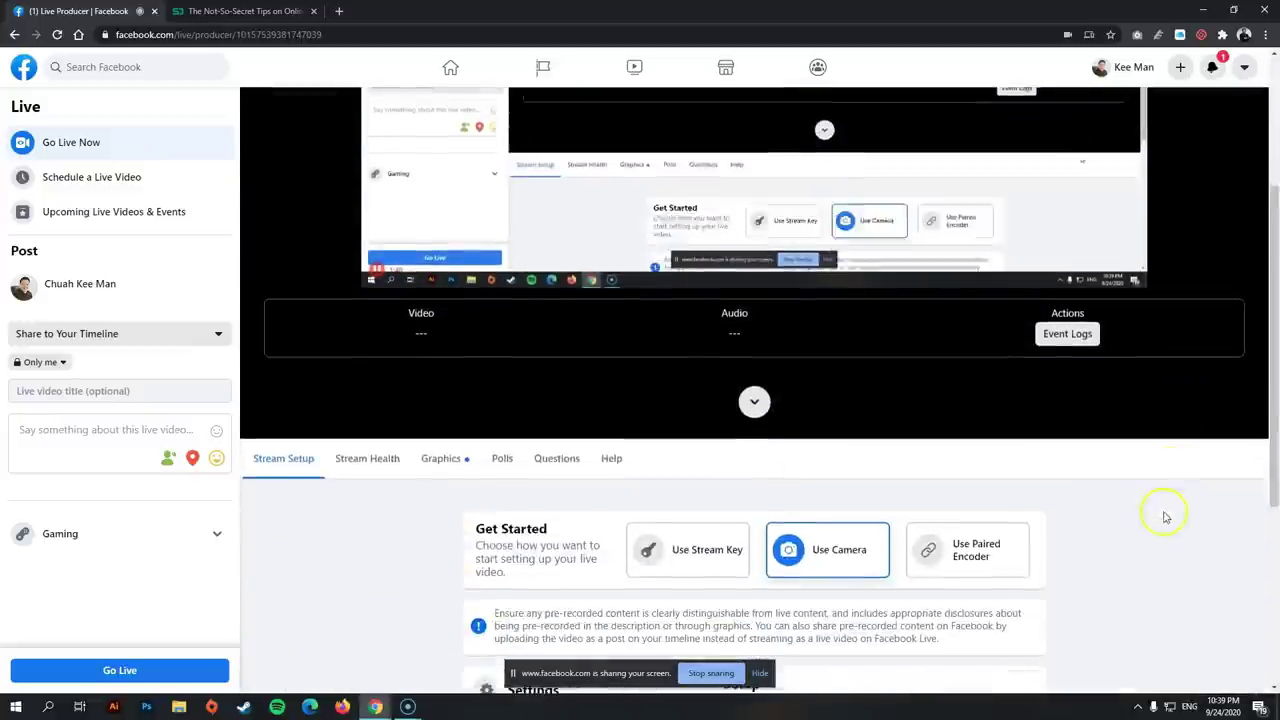
scroll(1130, 530, down, 3)
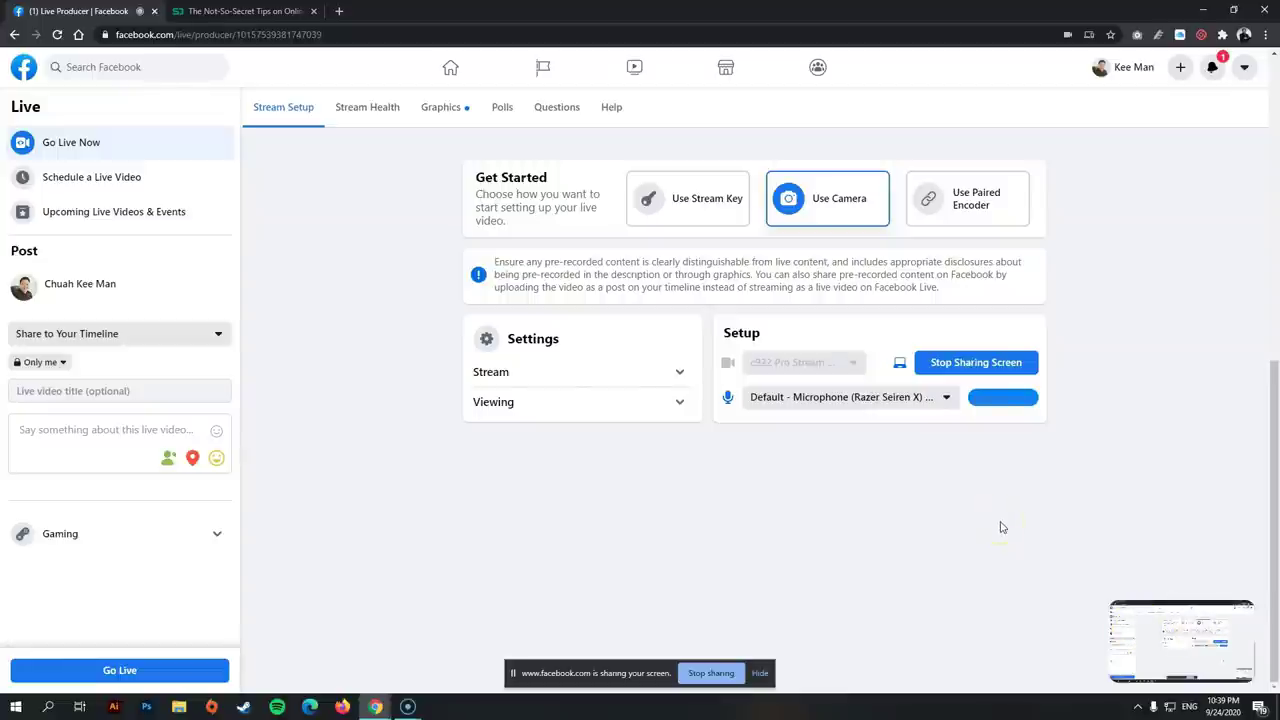
click(986, 364)
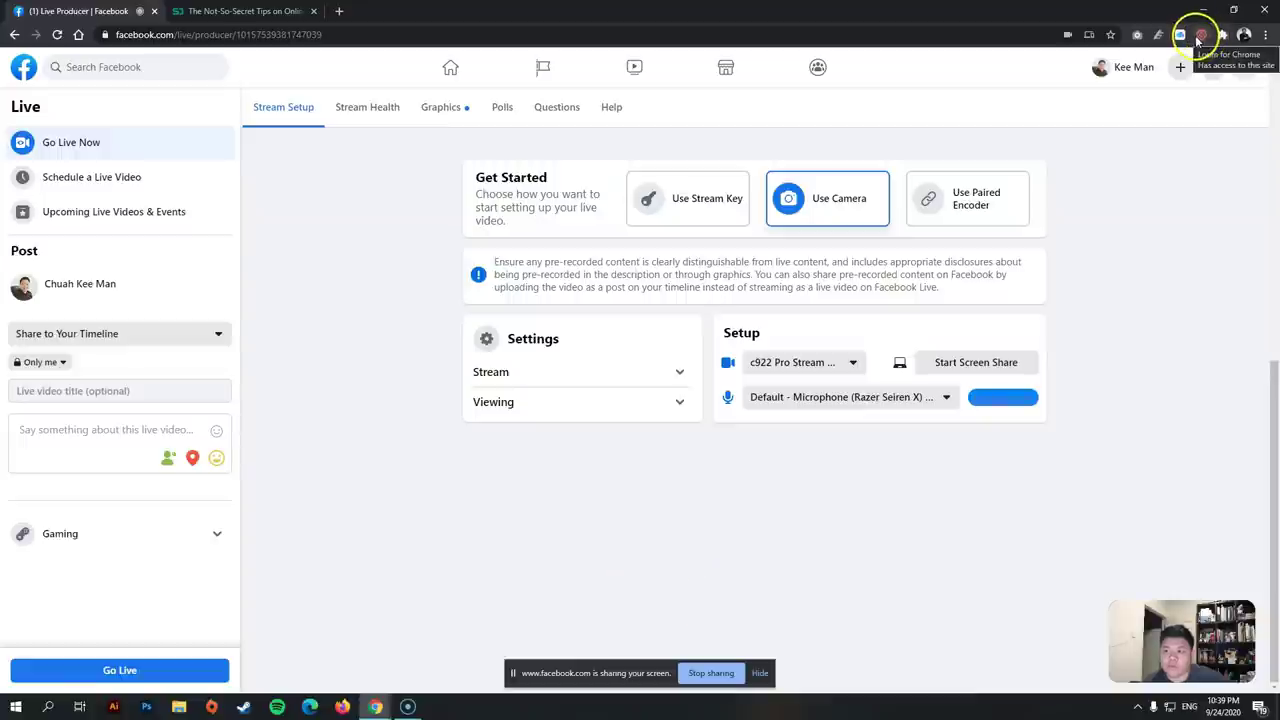
Switch to the Speaker Deck tab showing the 'Online Courses That Wow' title slide
click(277, 10)
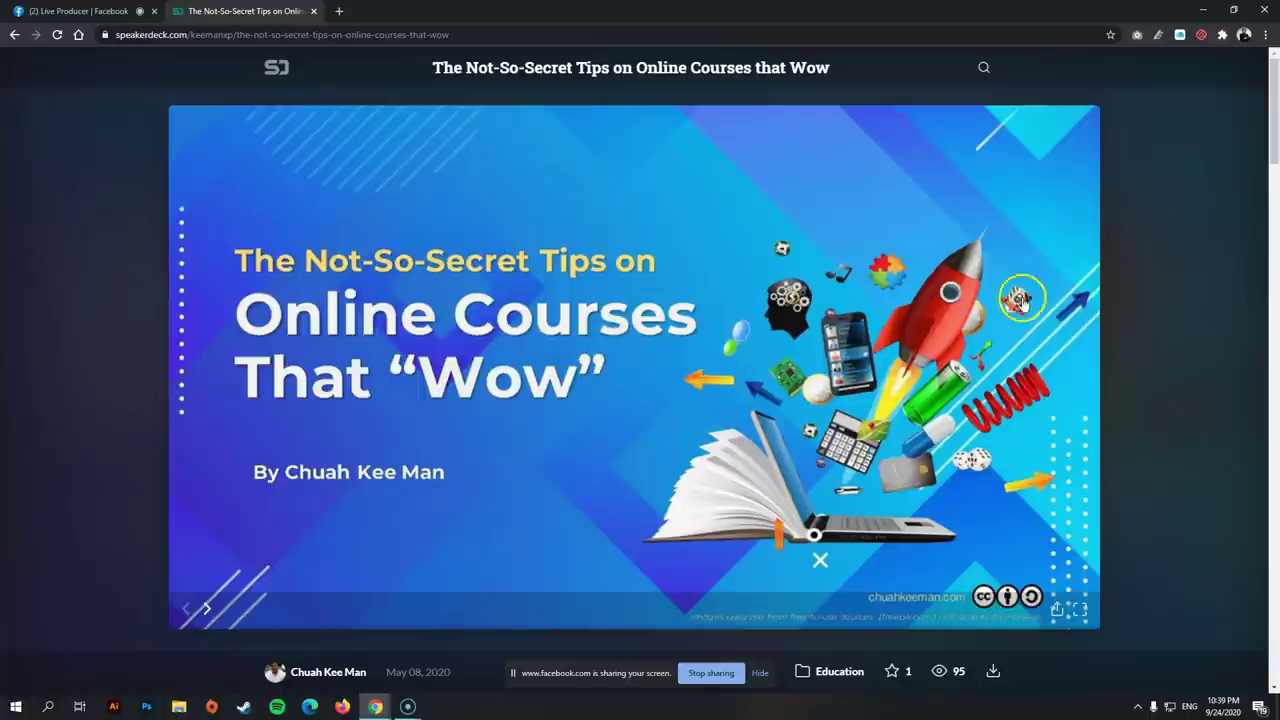
Open Loom and place an enlarged webcam bubble at the slide's top-left
click(1202, 36)
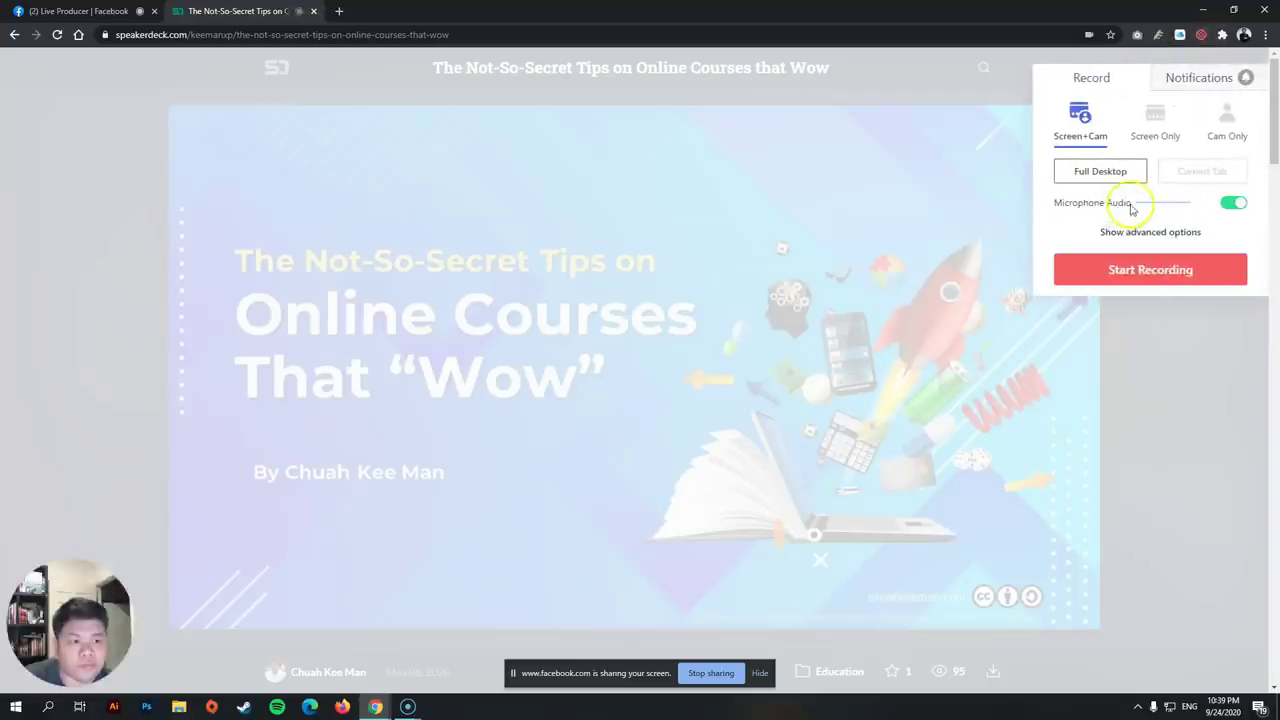
mouse_move(75, 633)
mouse_down()
mouse_move(848, 340)
mouse_move(185, 217)
mouse_up()
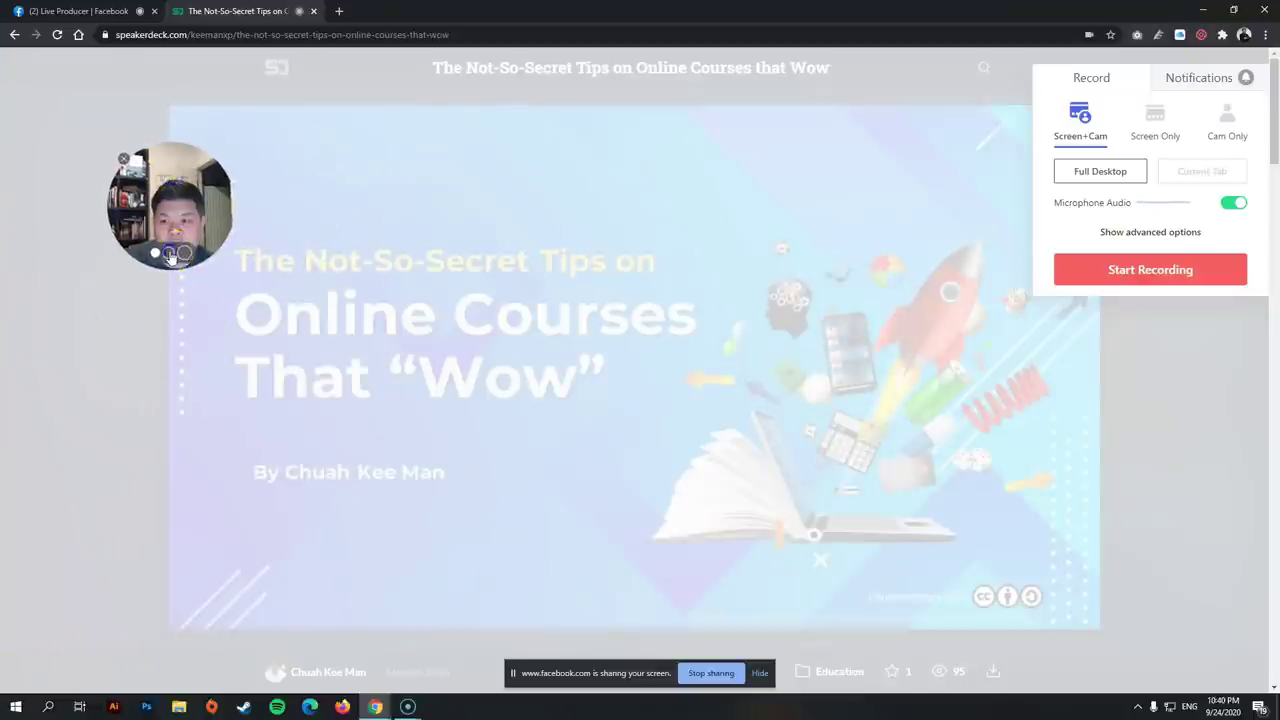
click(184, 252)
mouse_move(367, 245)
mouse_down()
mouse_move(1122, 443)
mouse_move(237, 168)
mouse_up()
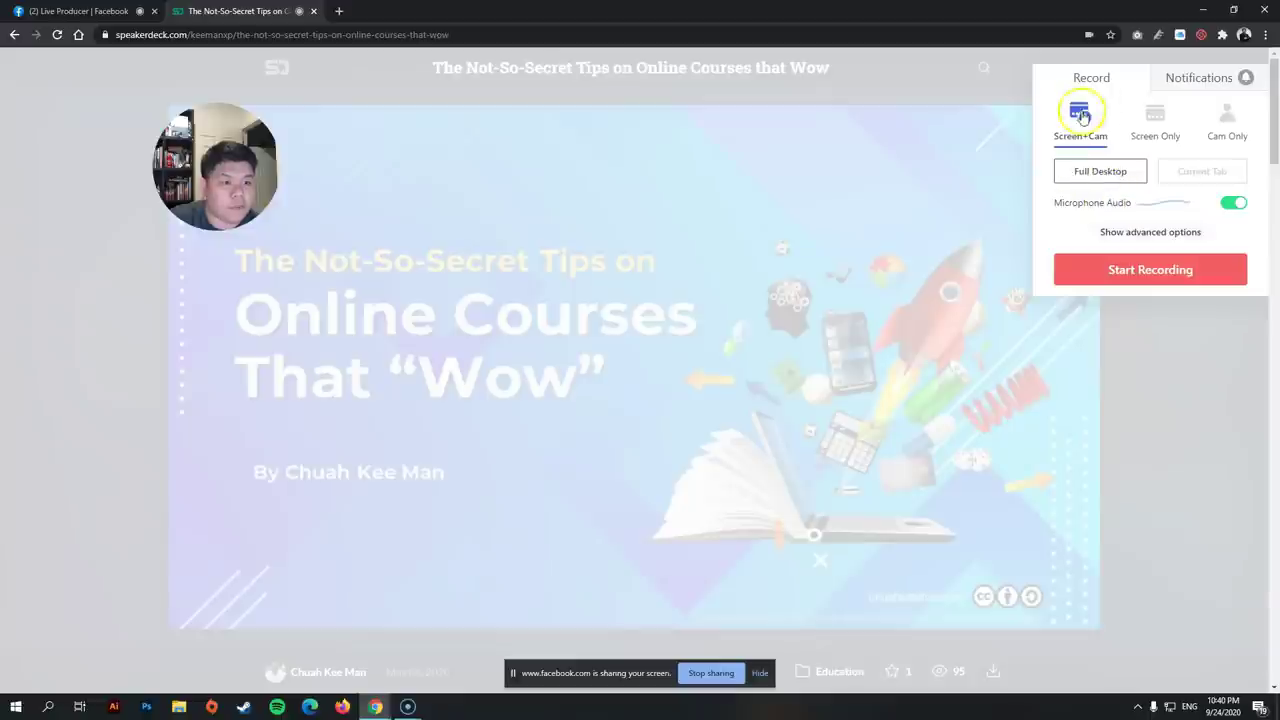
Start a Loom screen-plus-camera recording of Screen 1, nudging the bubble onto the corner
click(1131, 284)
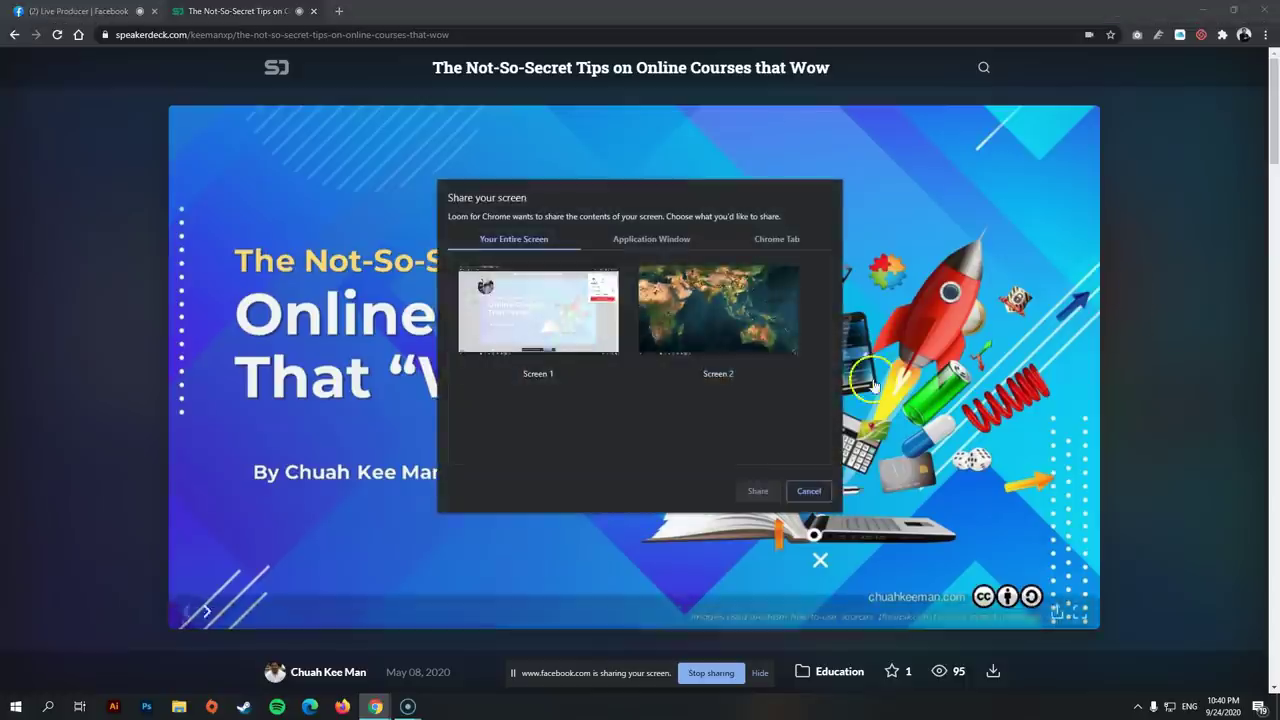
click(580, 341)
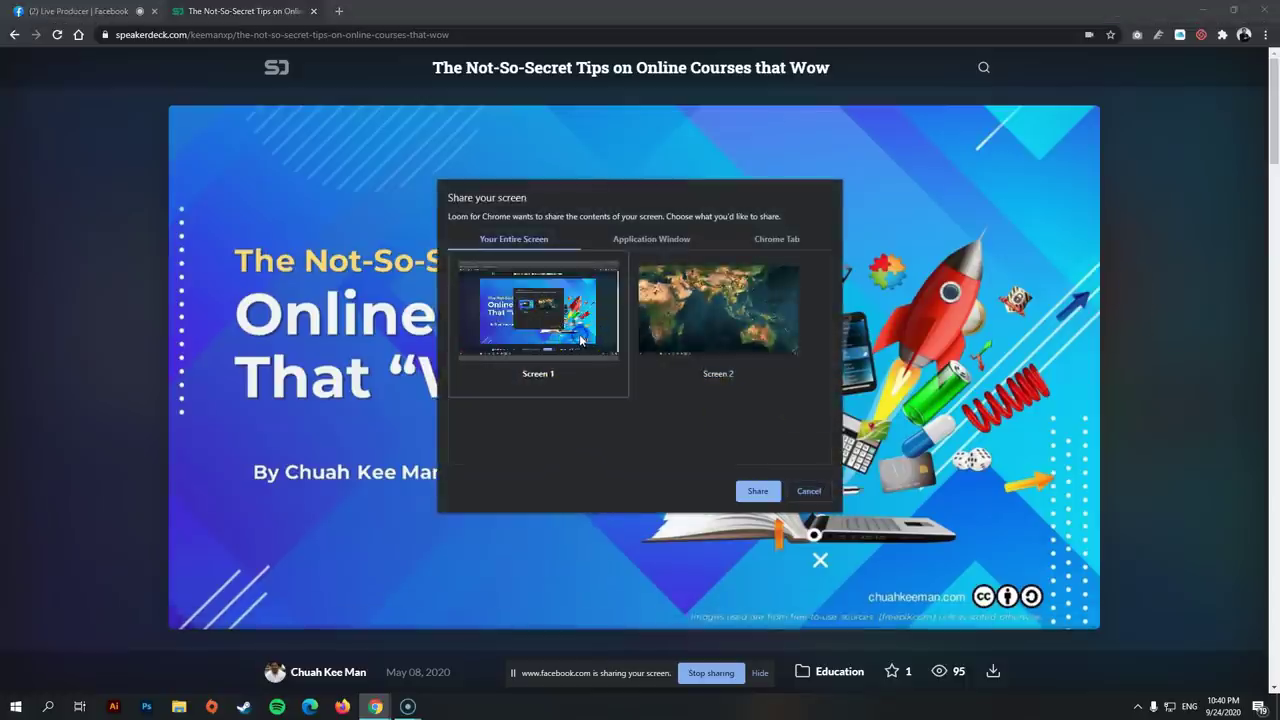
click(736, 482)
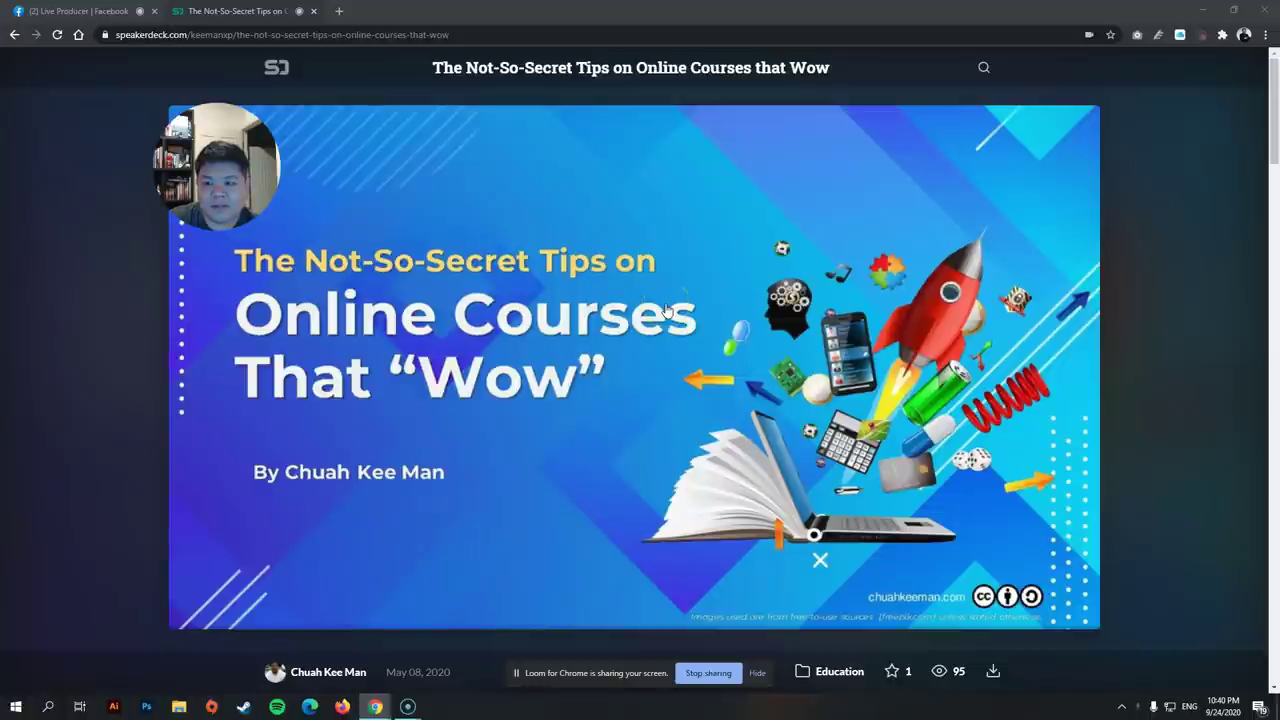
mouse_move(247, 187)
mouse_down()
mouse_move(443, 235)
mouse_move(192, 212)
mouse_up()
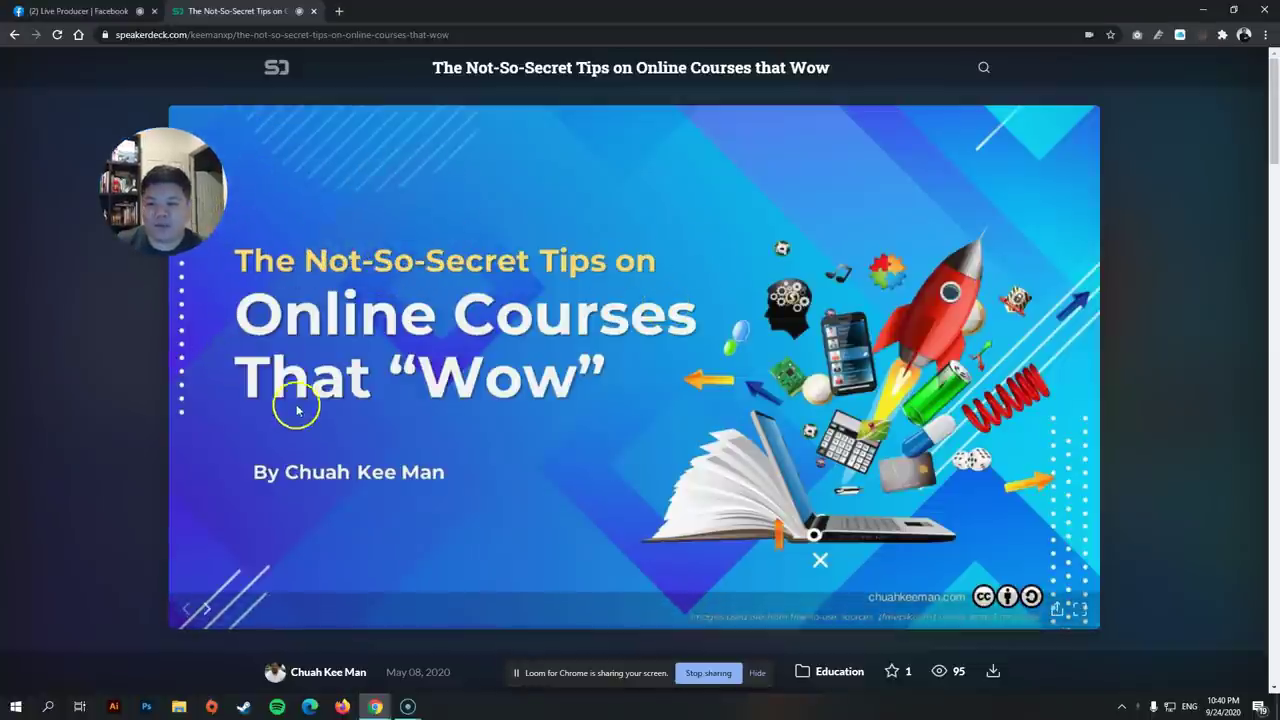
Share the entire Screen 1 in Live Producer
click(70, 12)
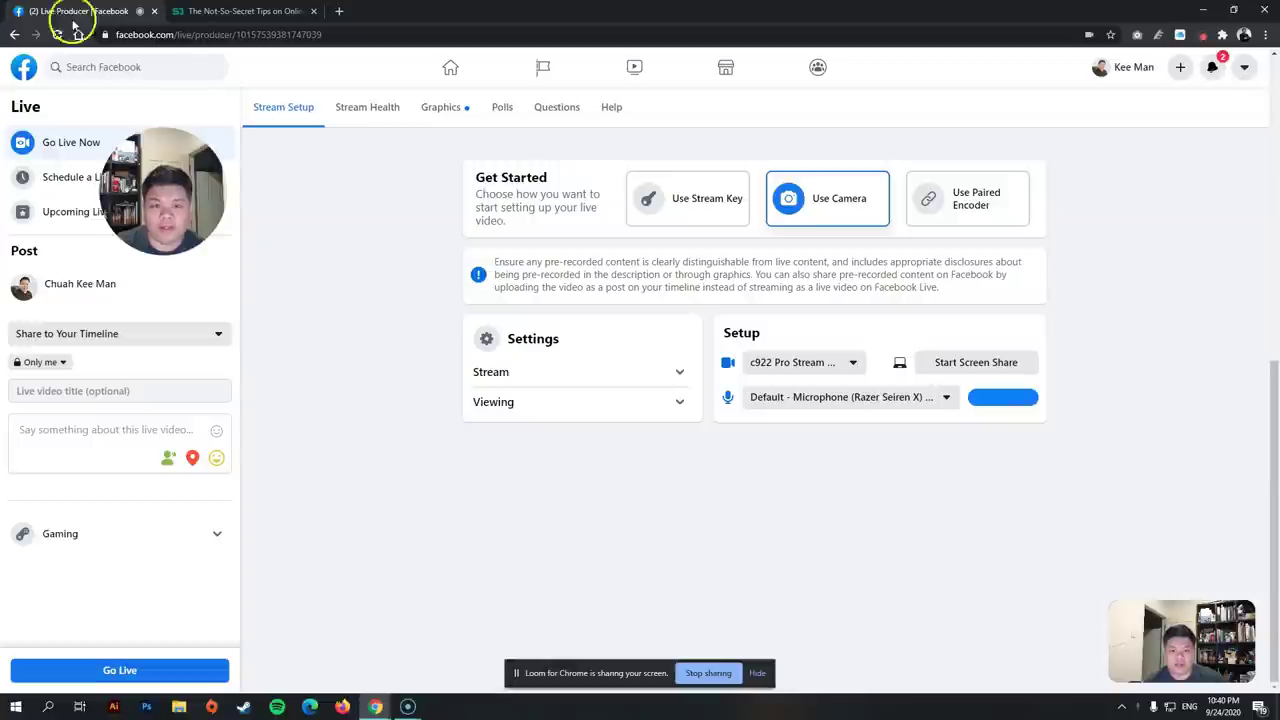
click(983, 365)
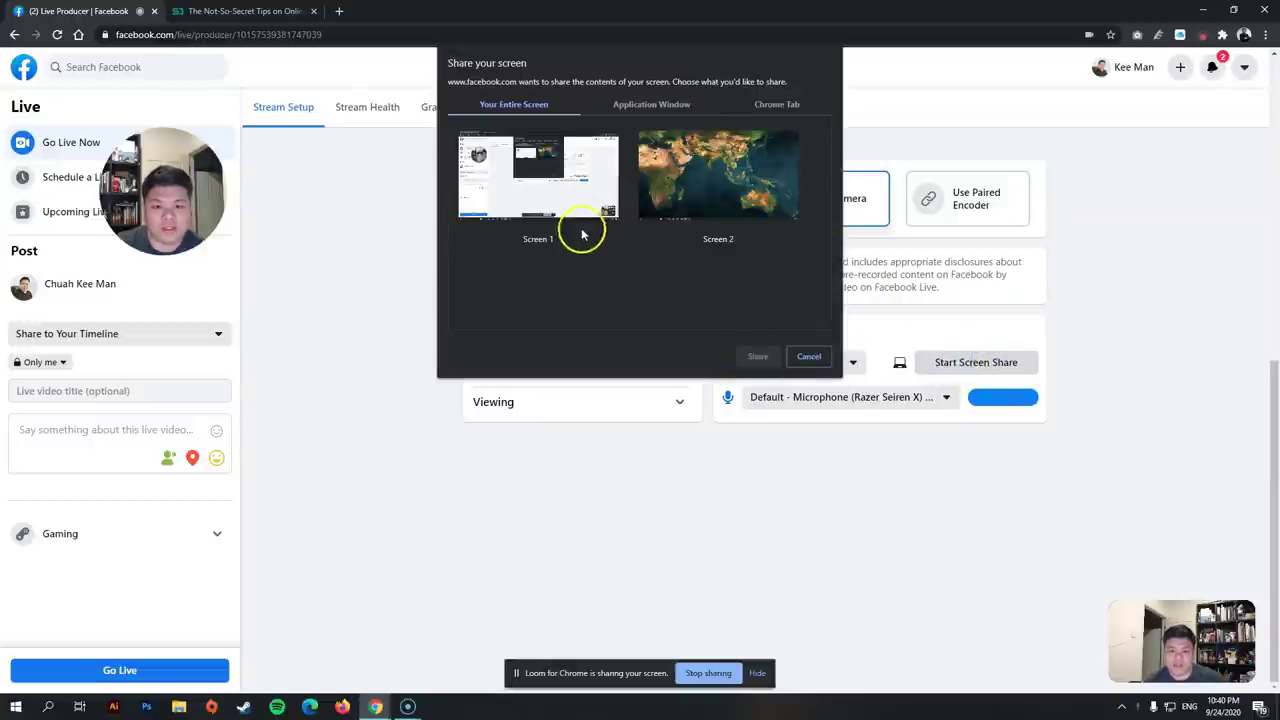
click(583, 200)
click(758, 356)
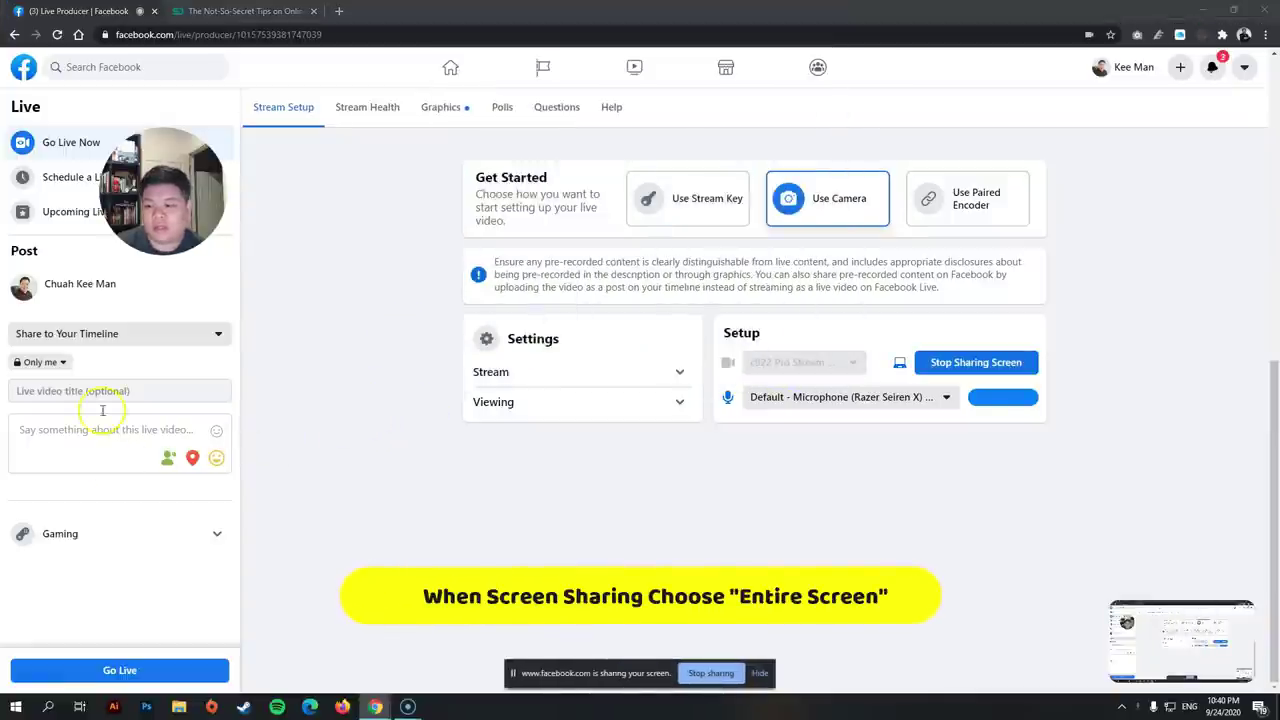
Go live without a title and bring the slide deck back into view
click(150, 672)
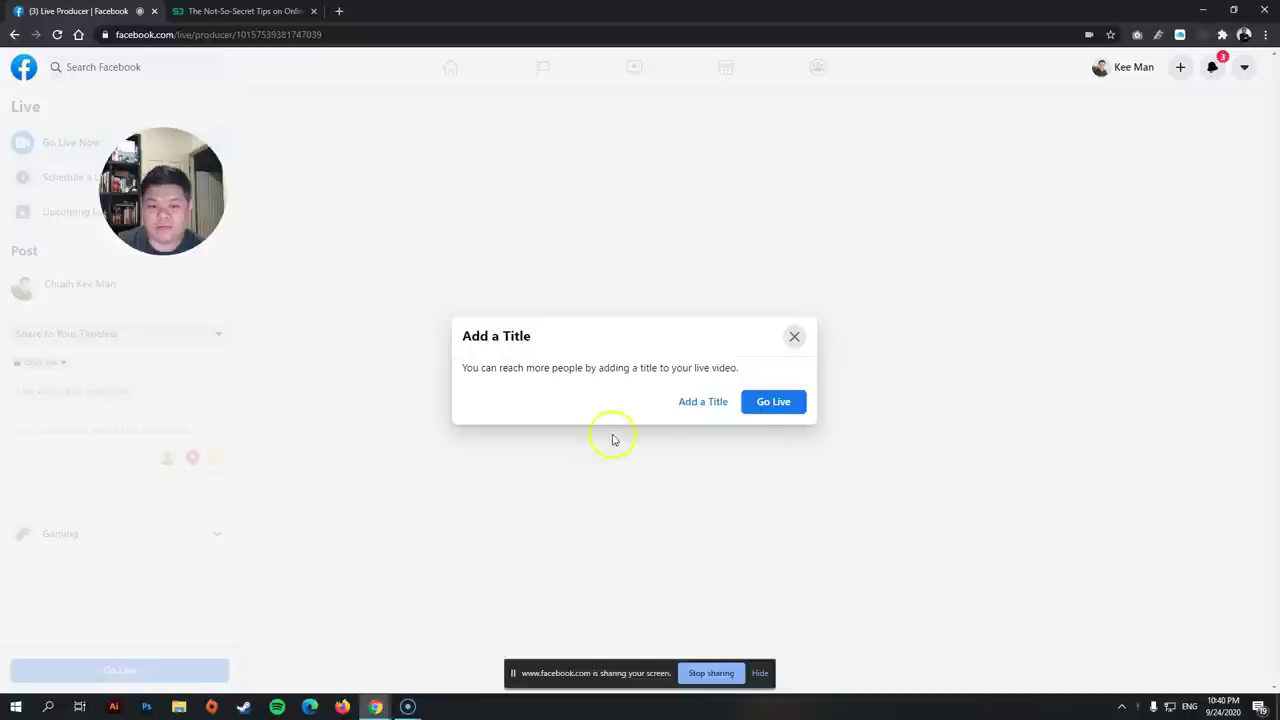
click(785, 403)
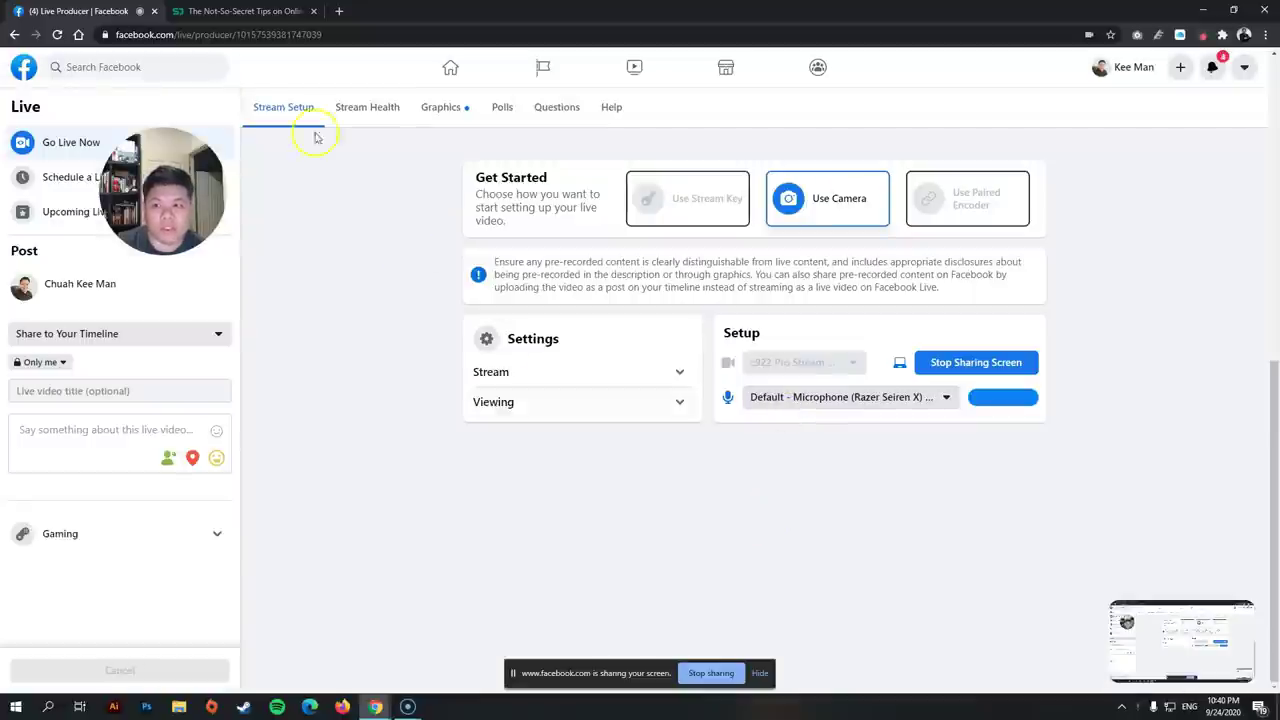
click(250, 11)
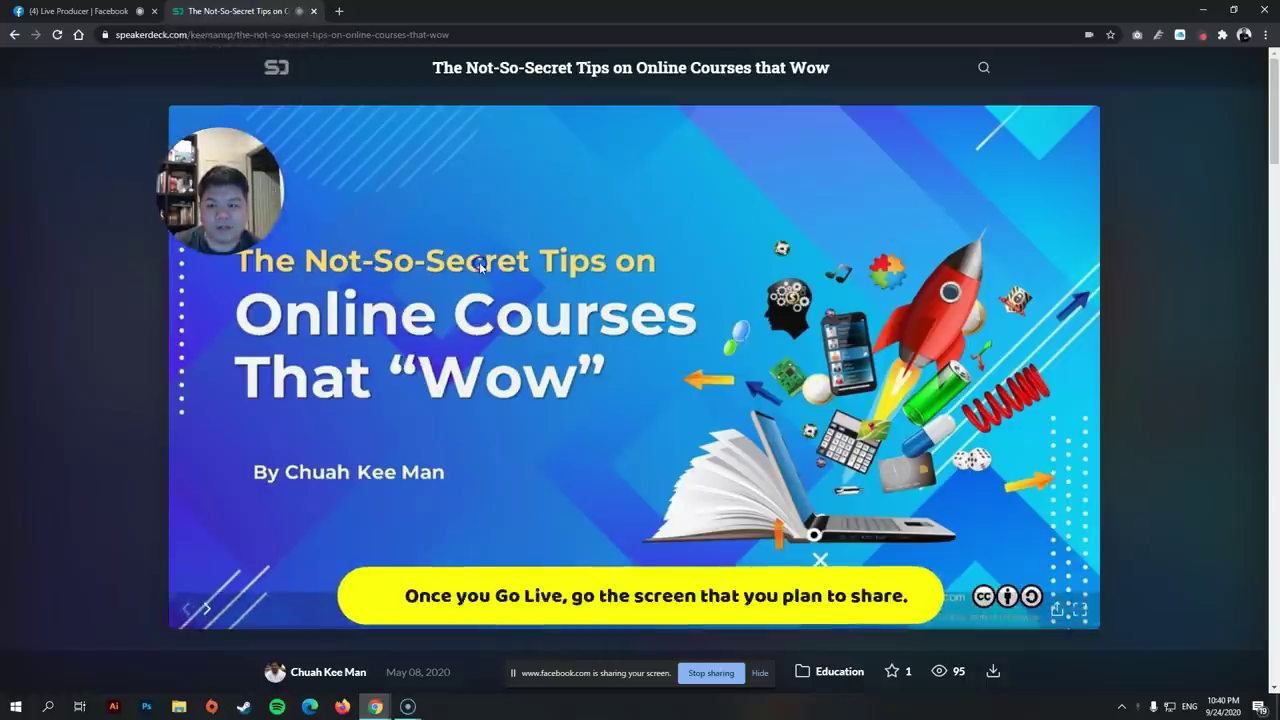
Advance the deck to the '#2 Empowerment' slide, repositioning the webcam bubble along the way
drag(271, 214, 160, 157)
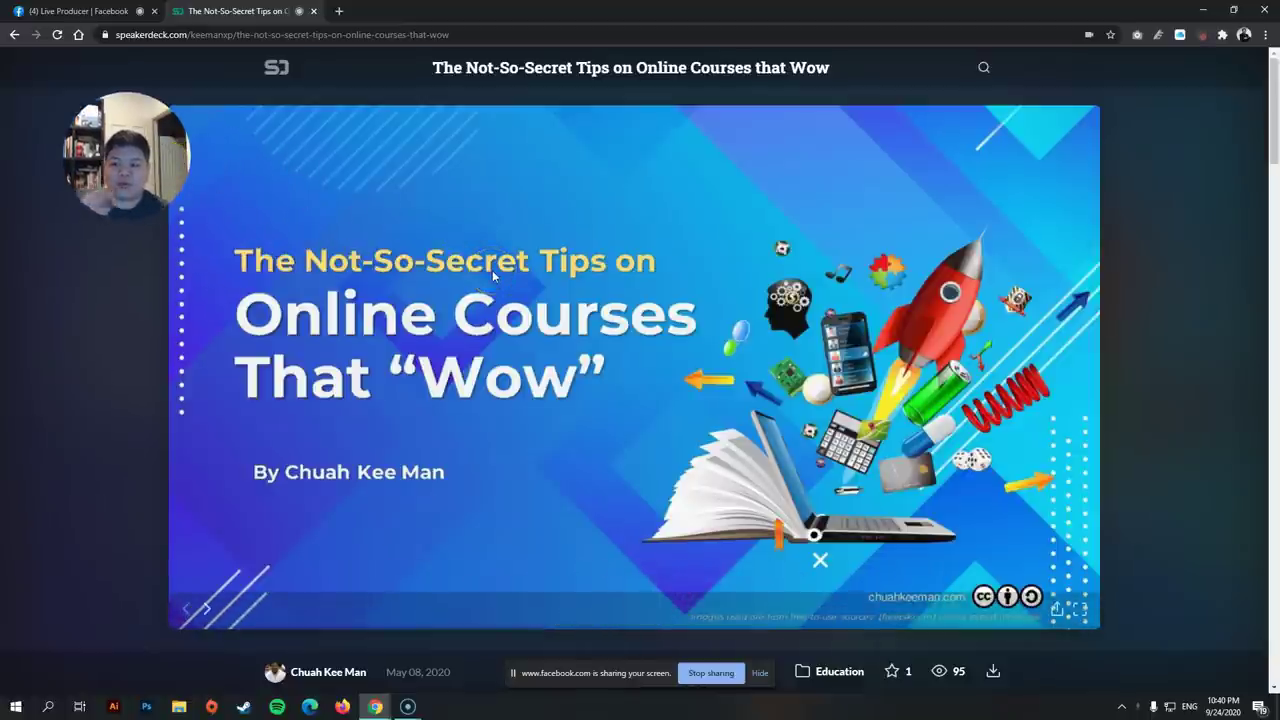
click(1035, 397)
click(1035, 397)
mouse_move(116, 163)
mouse_down()
mouse_move(367, 250)
mouse_move(1065, 180)
mouse_up()
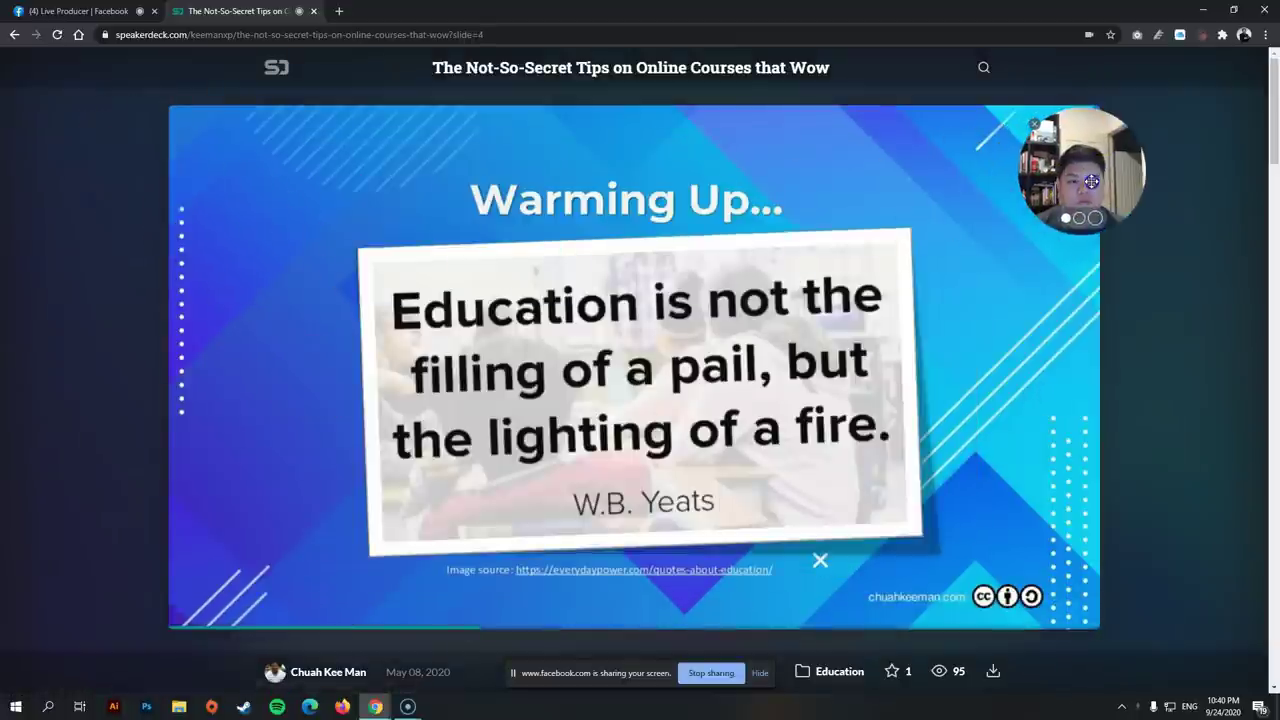
click(1008, 465)
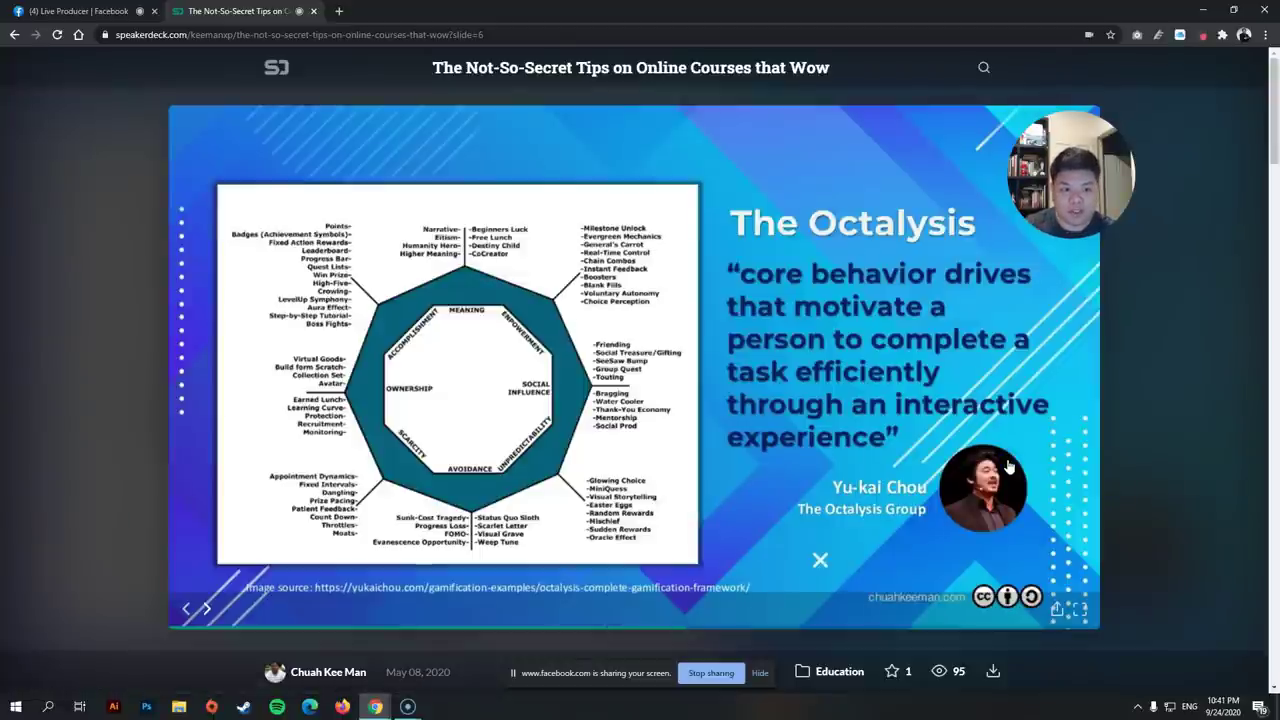
click(1076, 377)
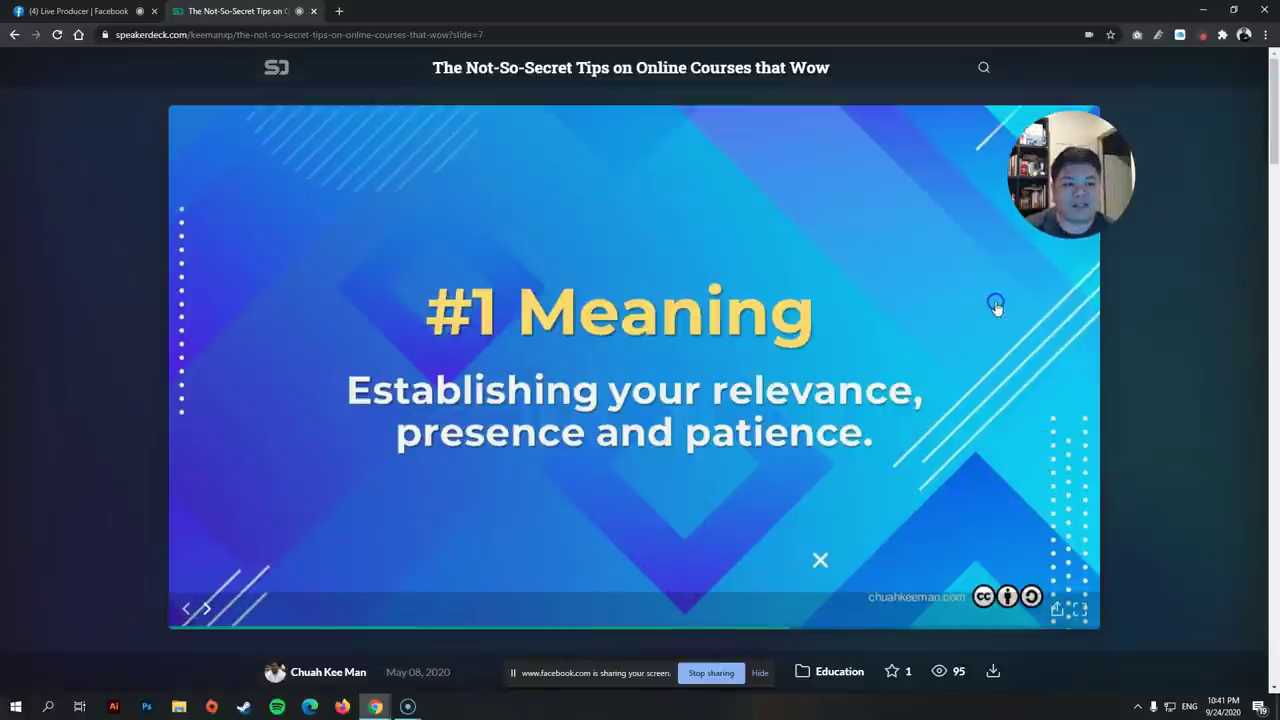
drag(1050, 175, 266, 200)
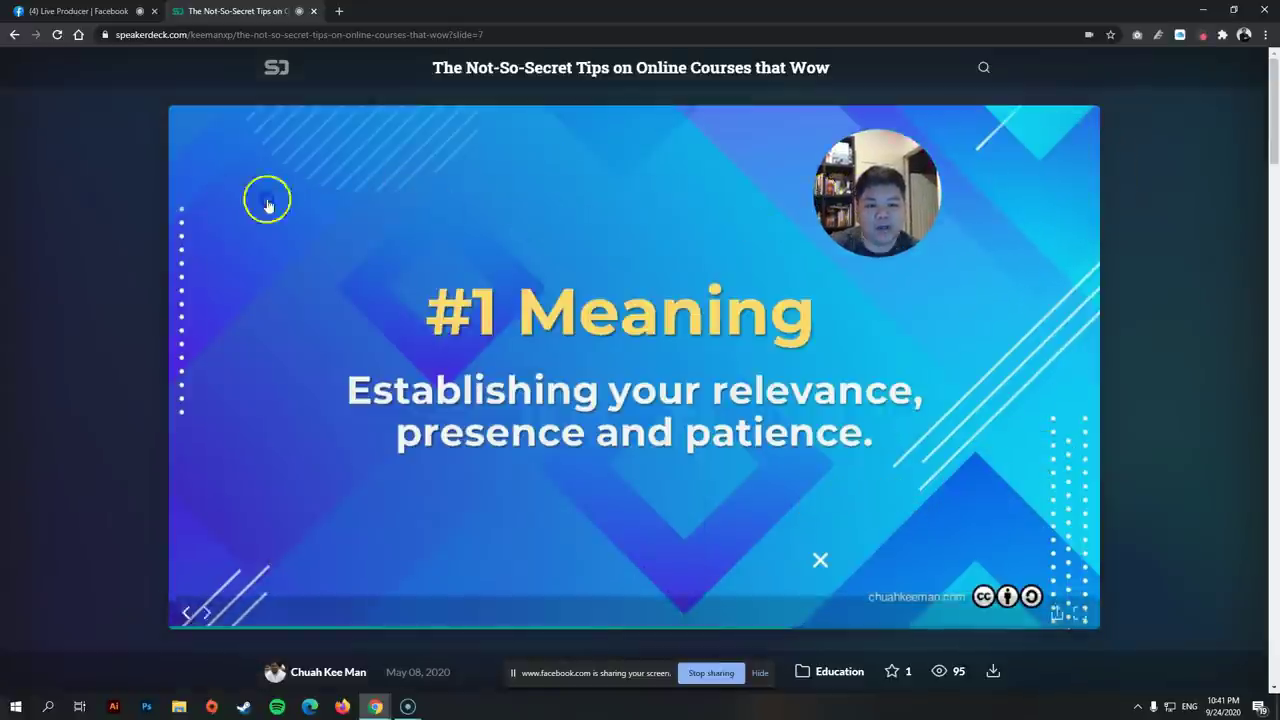
click(1065, 393)
click(1065, 393)
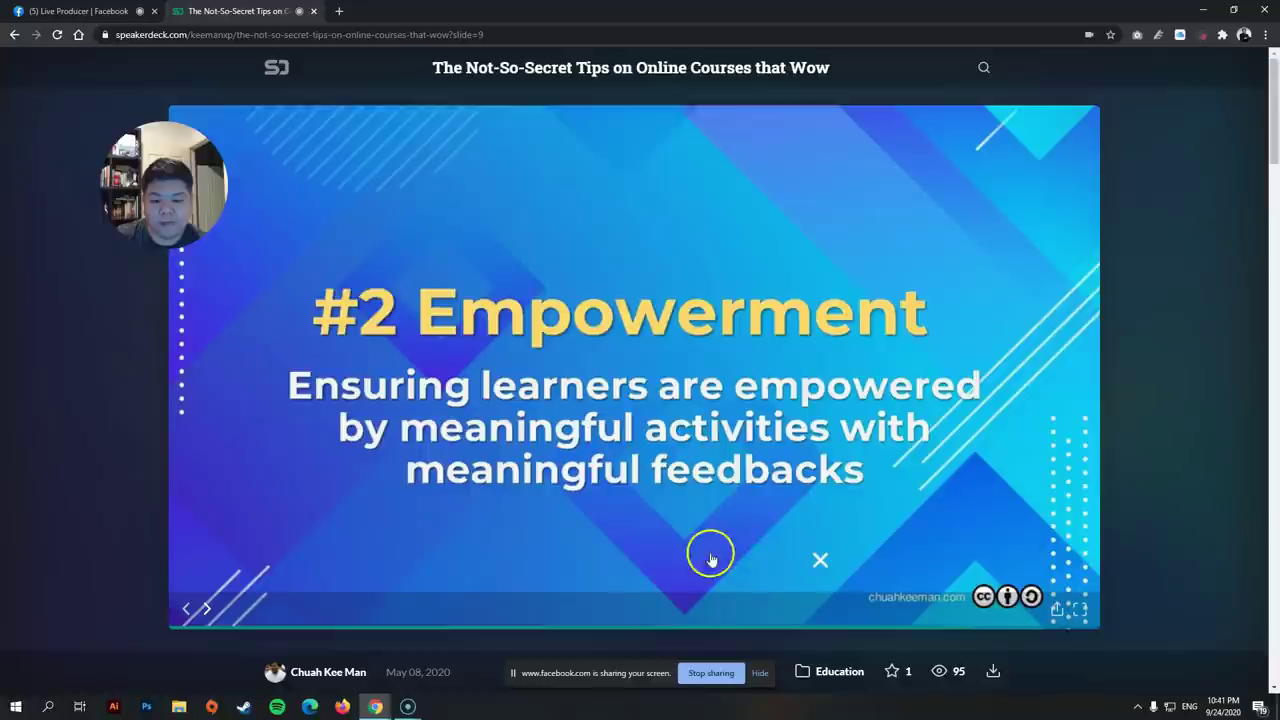
Stop Facebook's screen sharing and return to the Live Producer page
drag(585, 641, 582, 546)
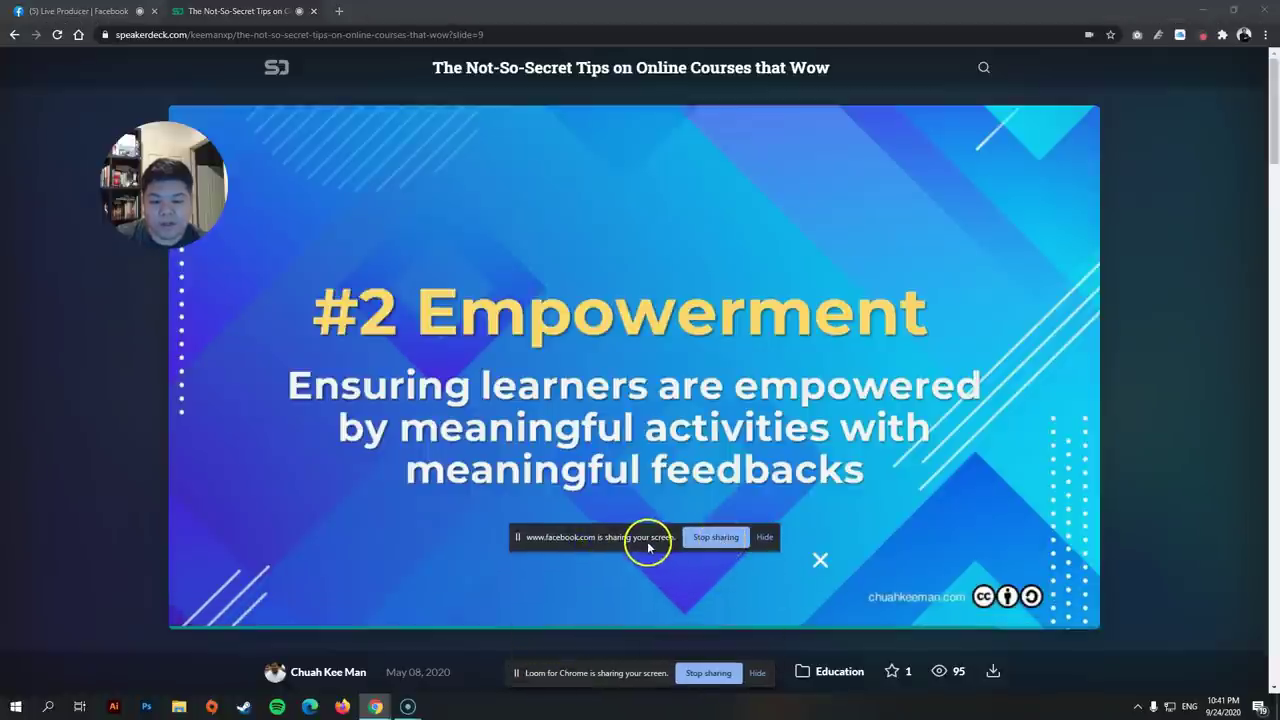
click(708, 537)
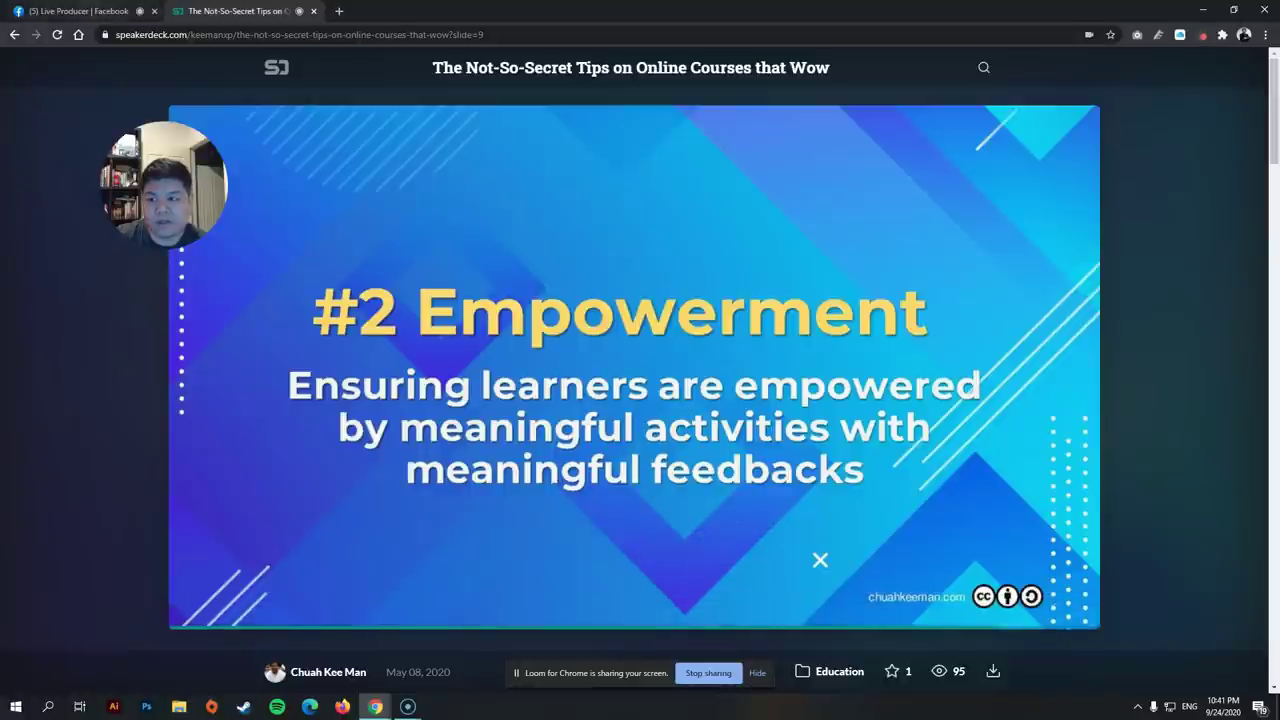
click(80, 11)
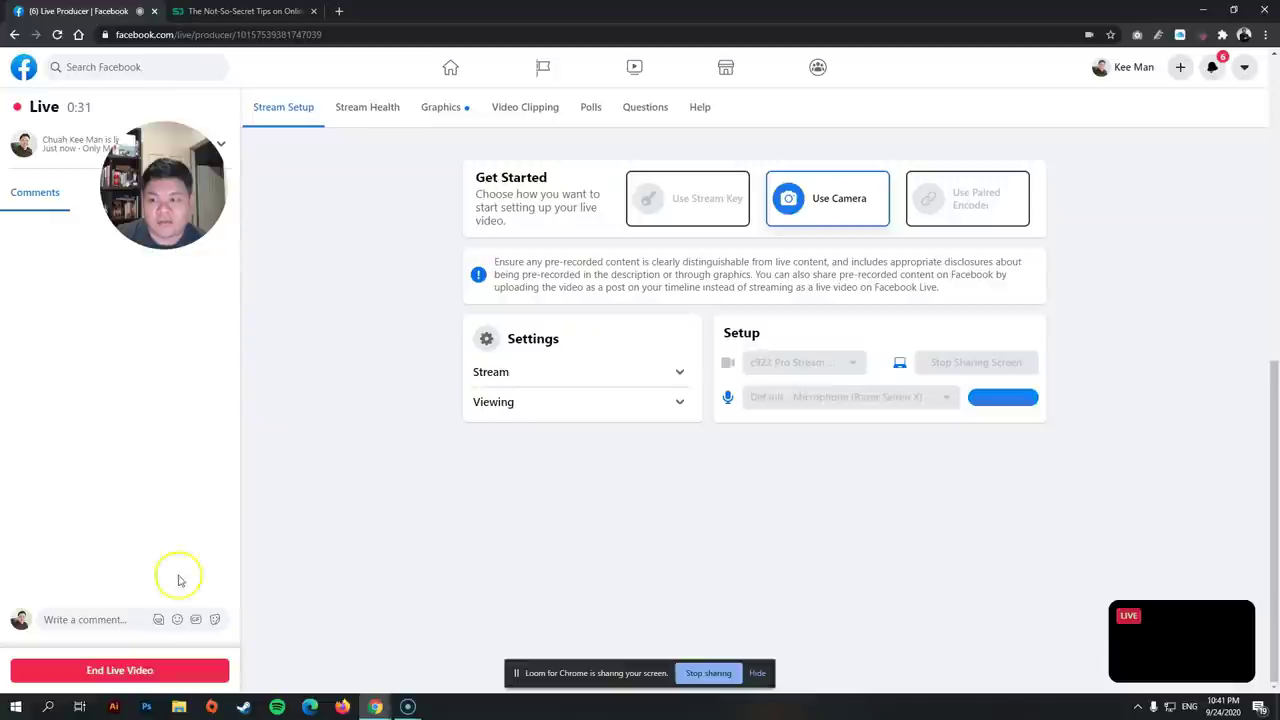
End the live broadcast, confirm it, and go to your profile page
click(135, 678)
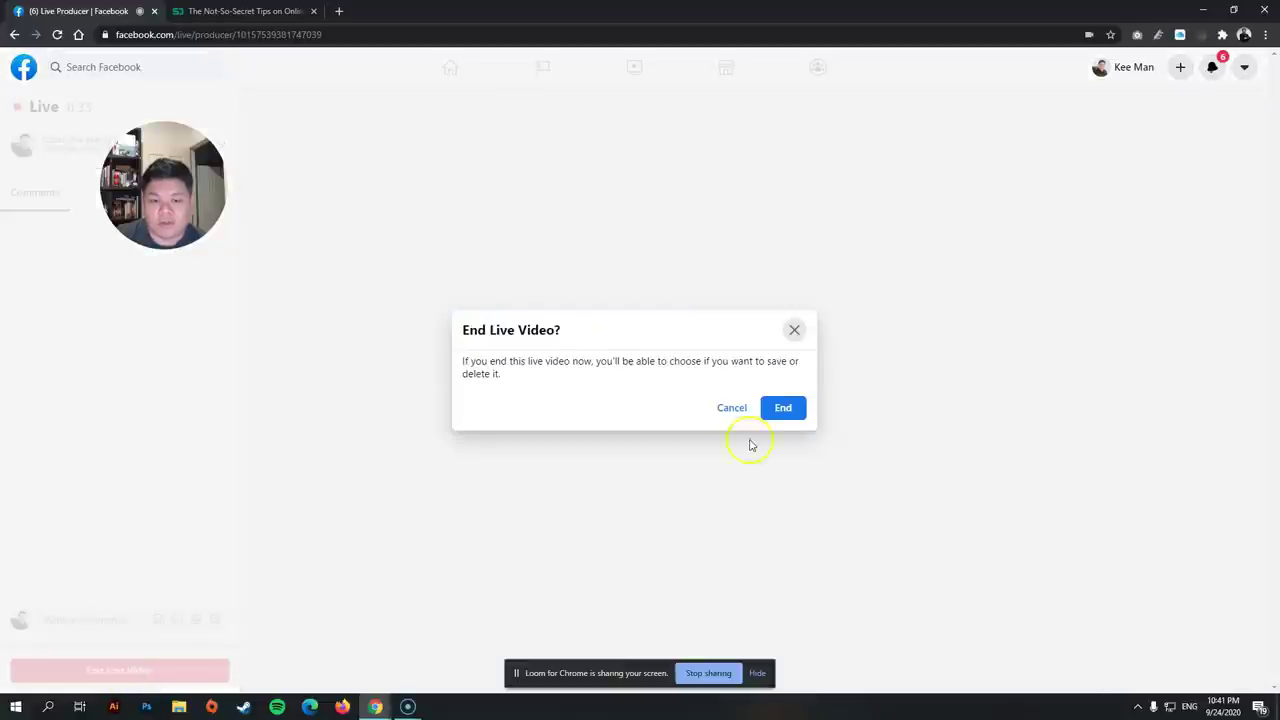
click(783, 409)
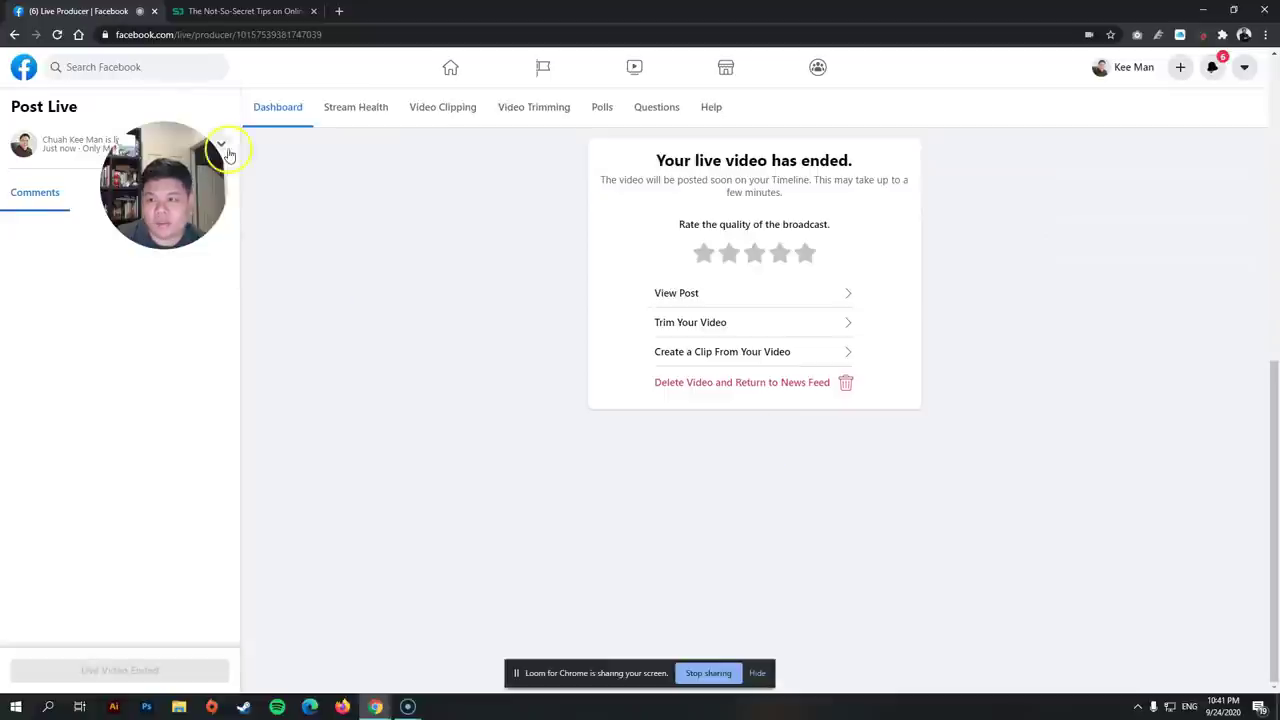
click(62, 143)
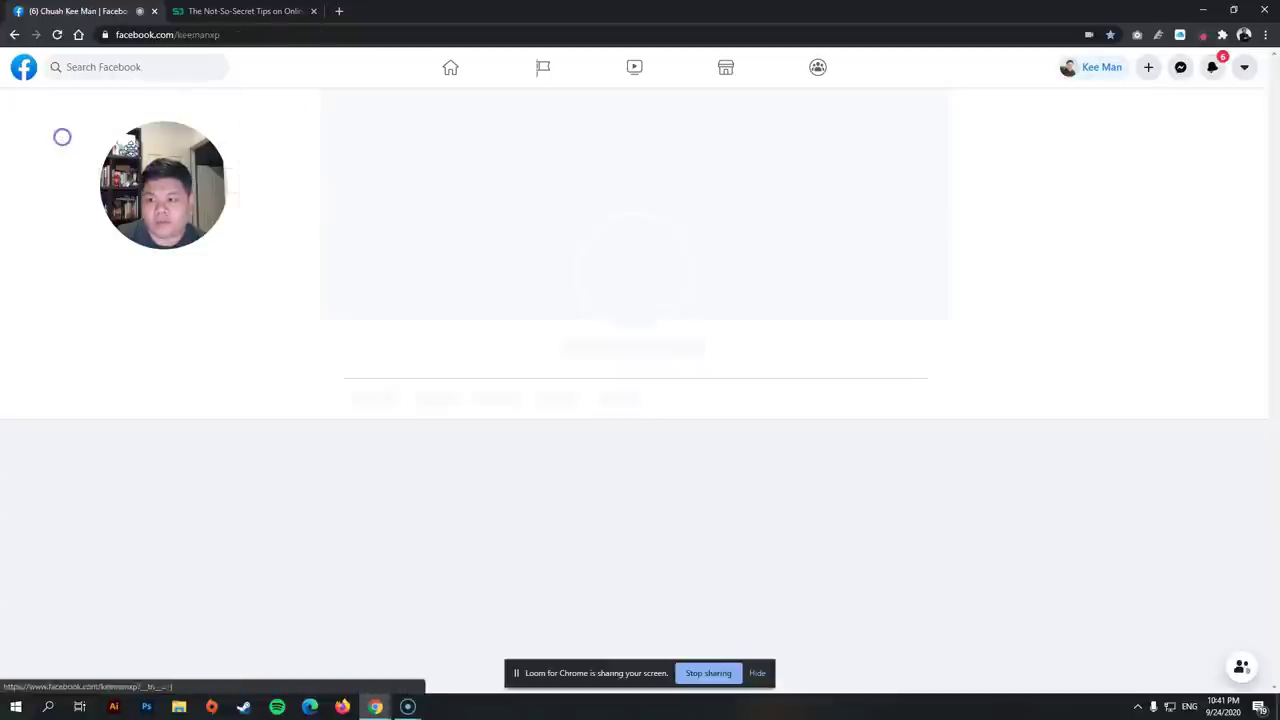
Play the new live video post in the full viewer, moving the webcam bubble aside
scroll(1035, 430, down, 3)
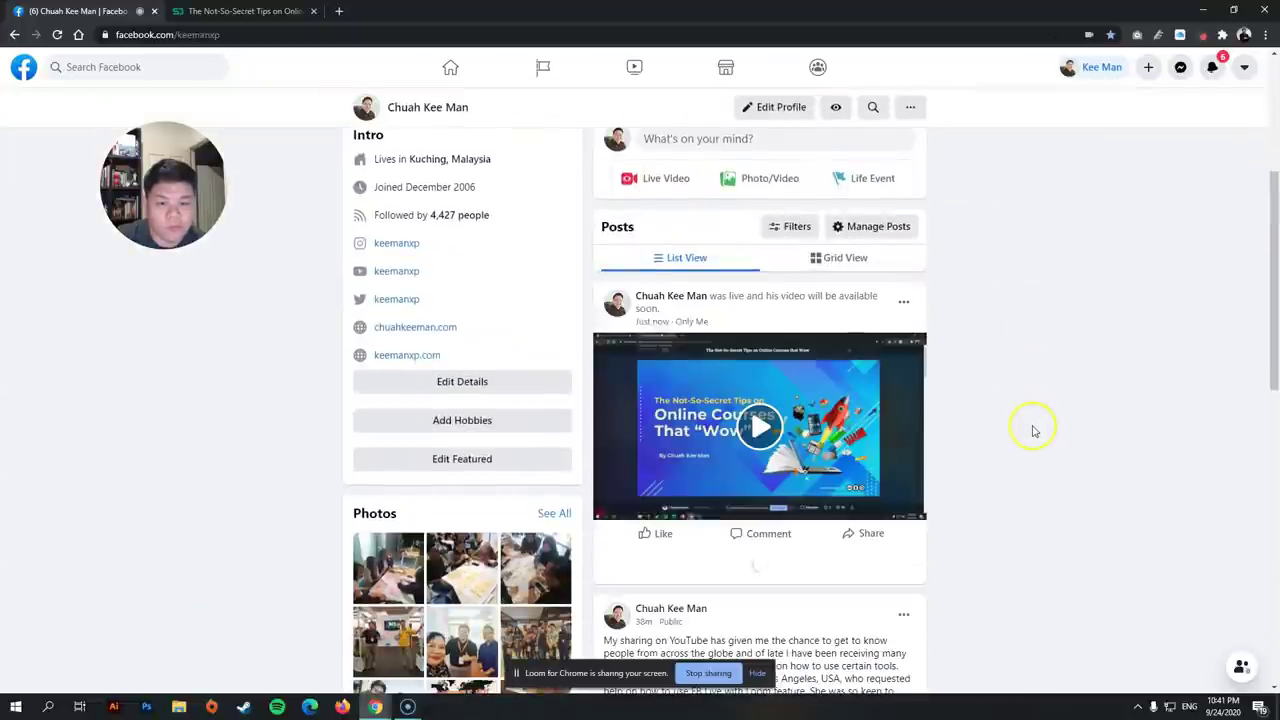
click(755, 445)
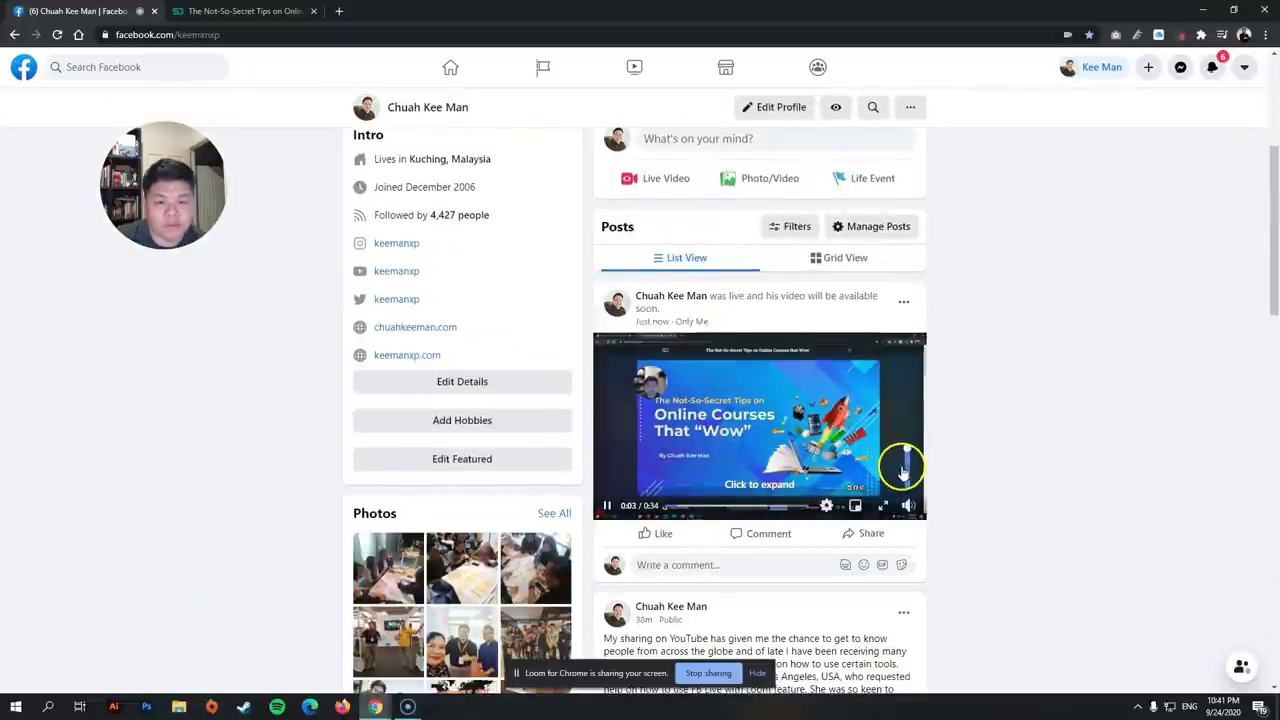
click(889, 509)
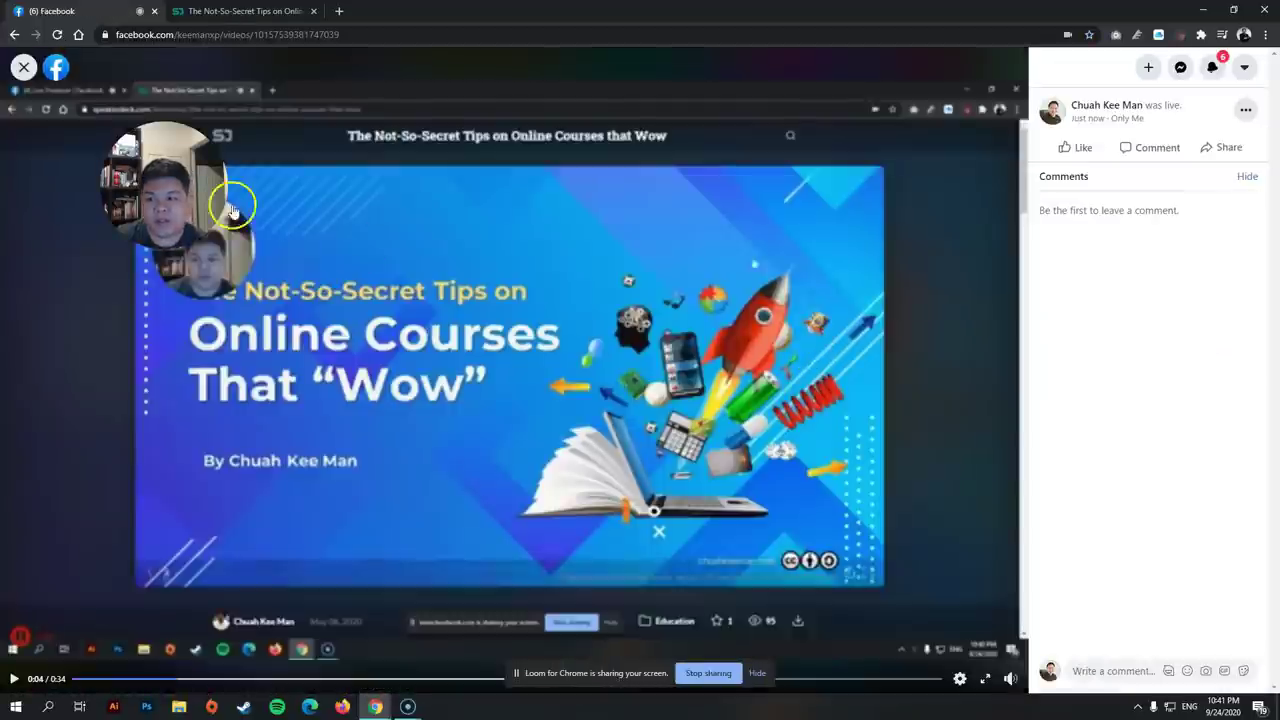
mouse_move(176, 156)
mouse_down()
mouse_move(1066, 391)
mouse_move(1210, 445)
mouse_up()
click(1151, 426)
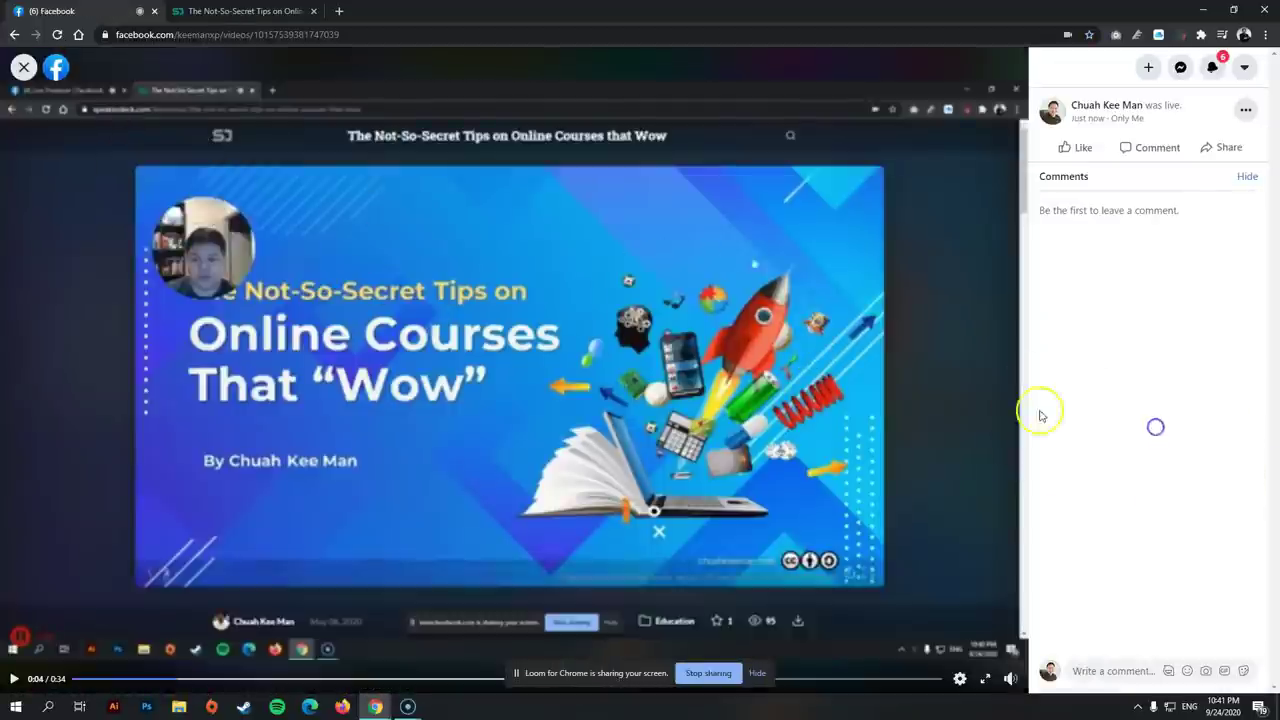
click(415, 345)
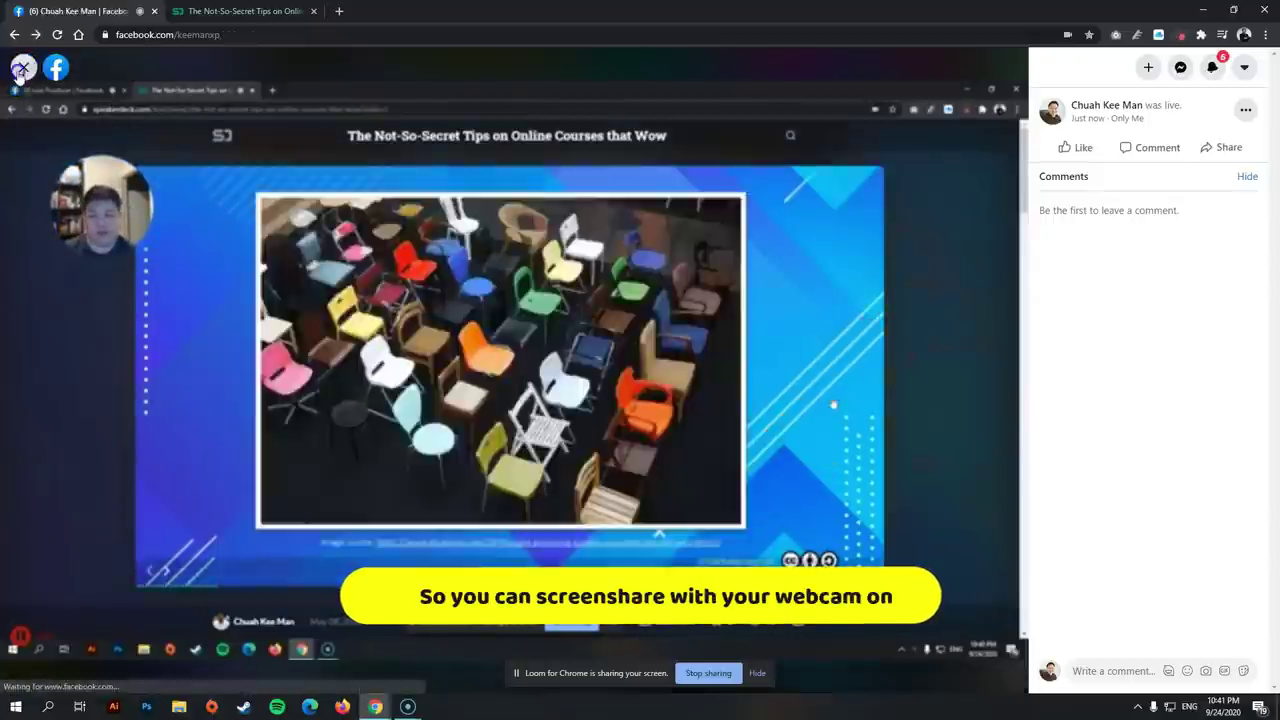
key(Escape)
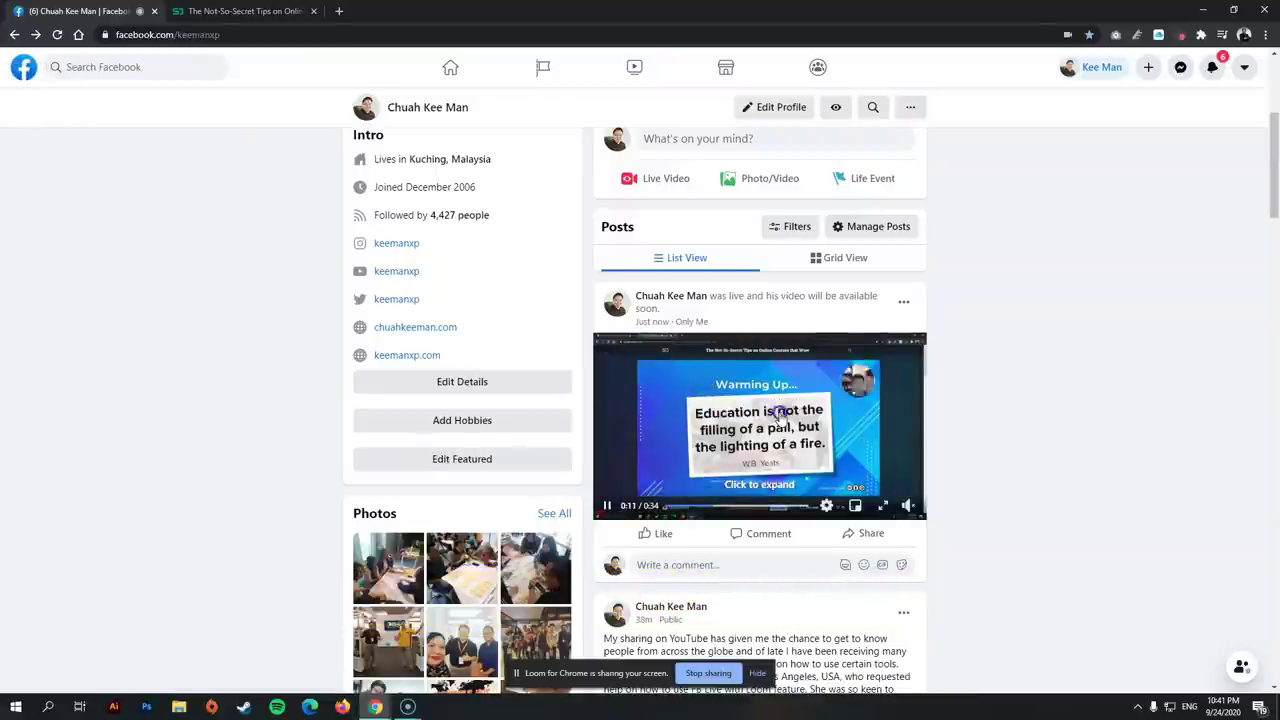
Reopen and close the video viewer, then return to the Speaker Deck slides
click(718, 400)
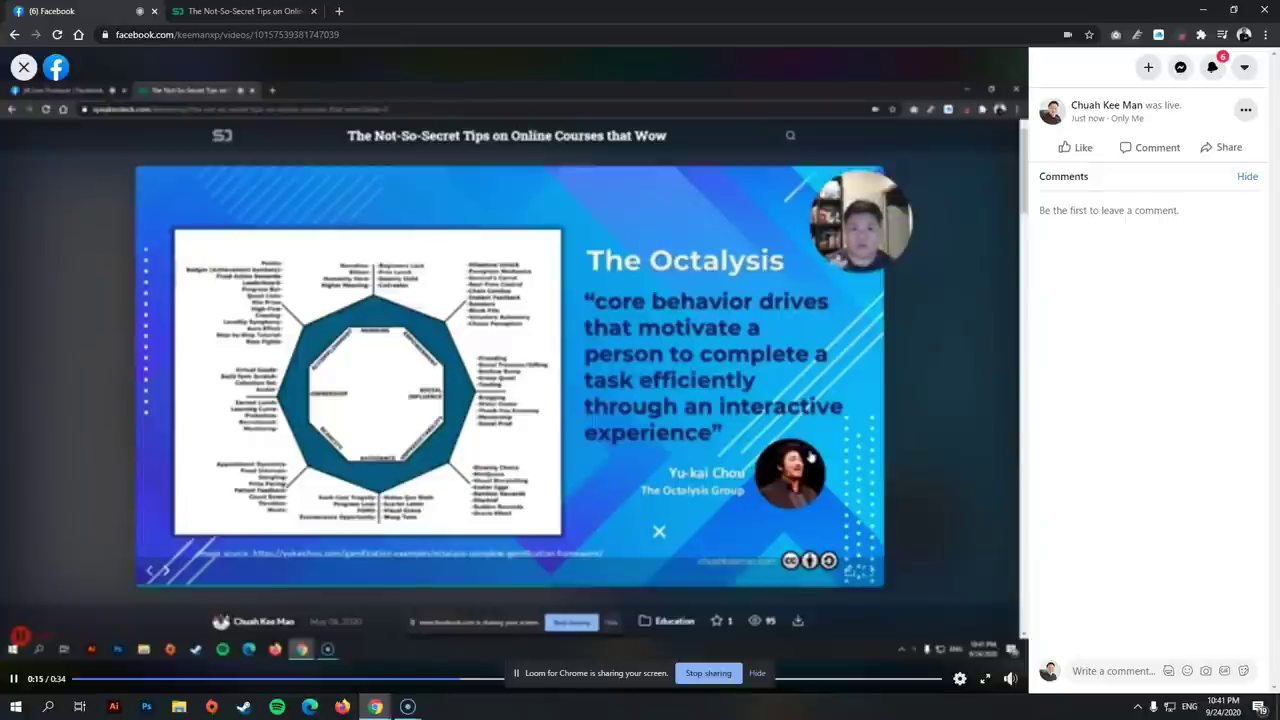
click(24, 67)
key(ctrl+Tab)
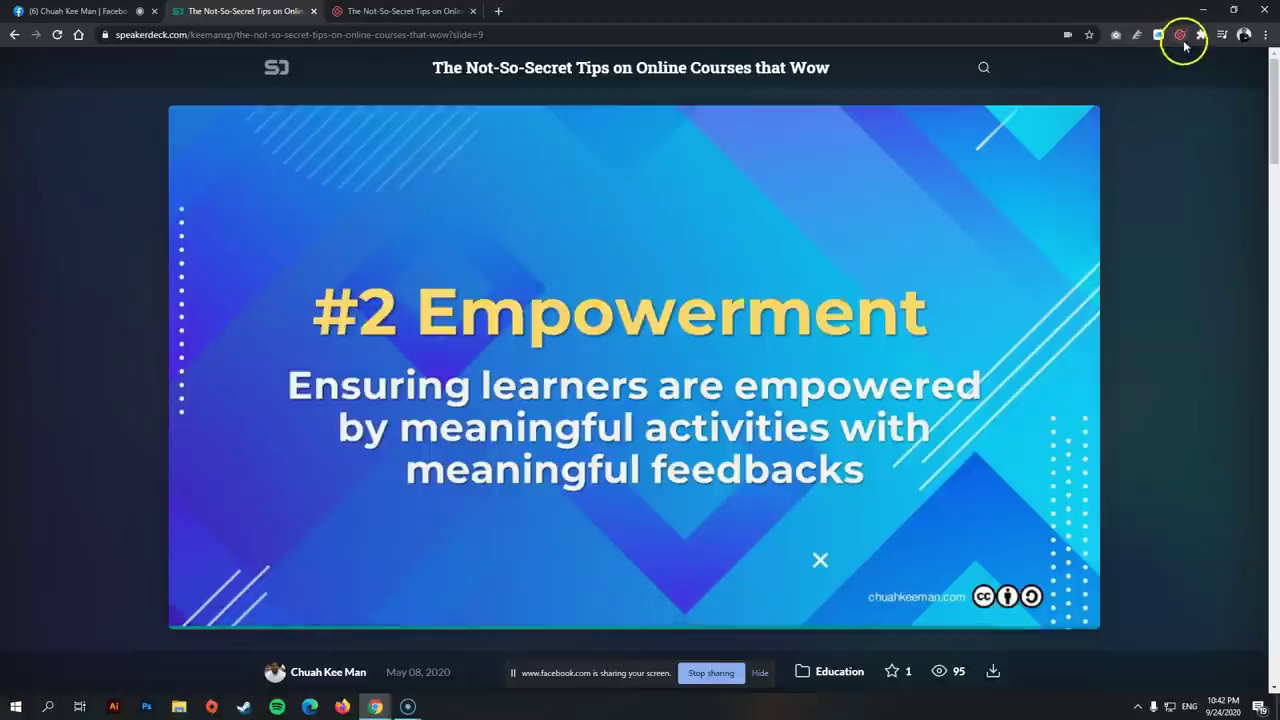
mouse_move(659, 322)
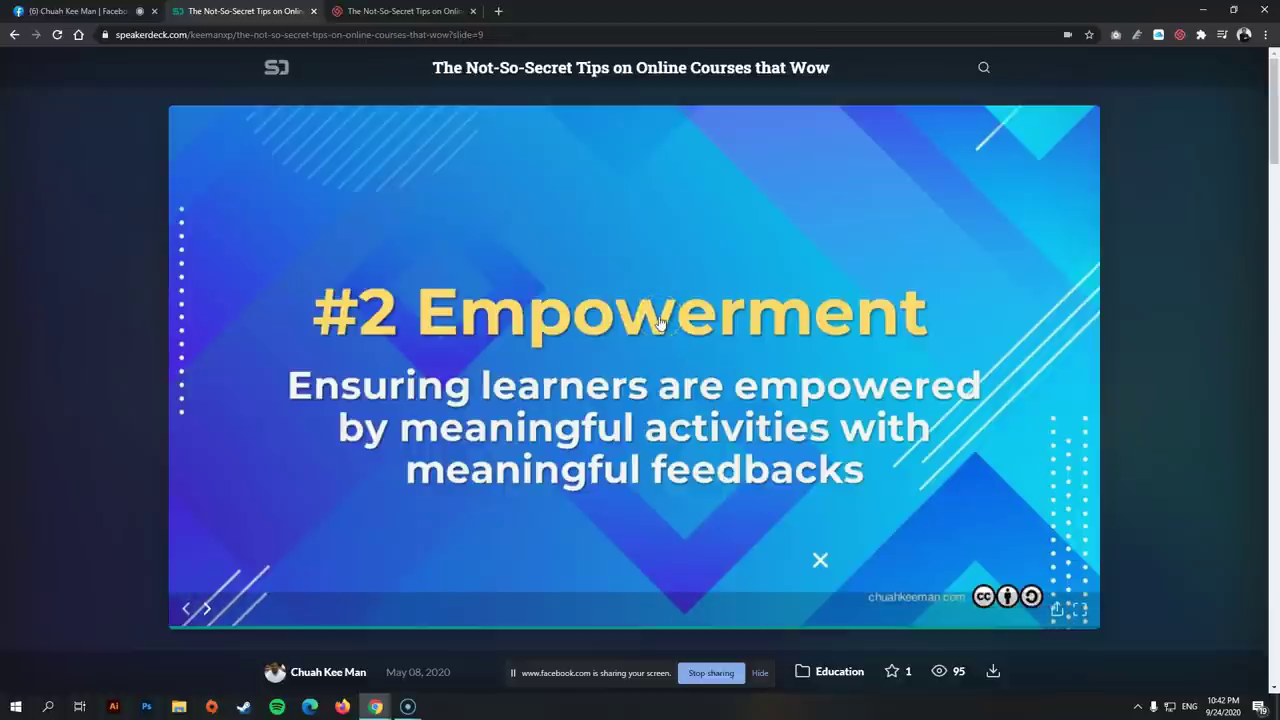
Step back through '3 Key Aspects' to slide 7, '#1 Meaning'
click(335, 357)
click(230, 367)
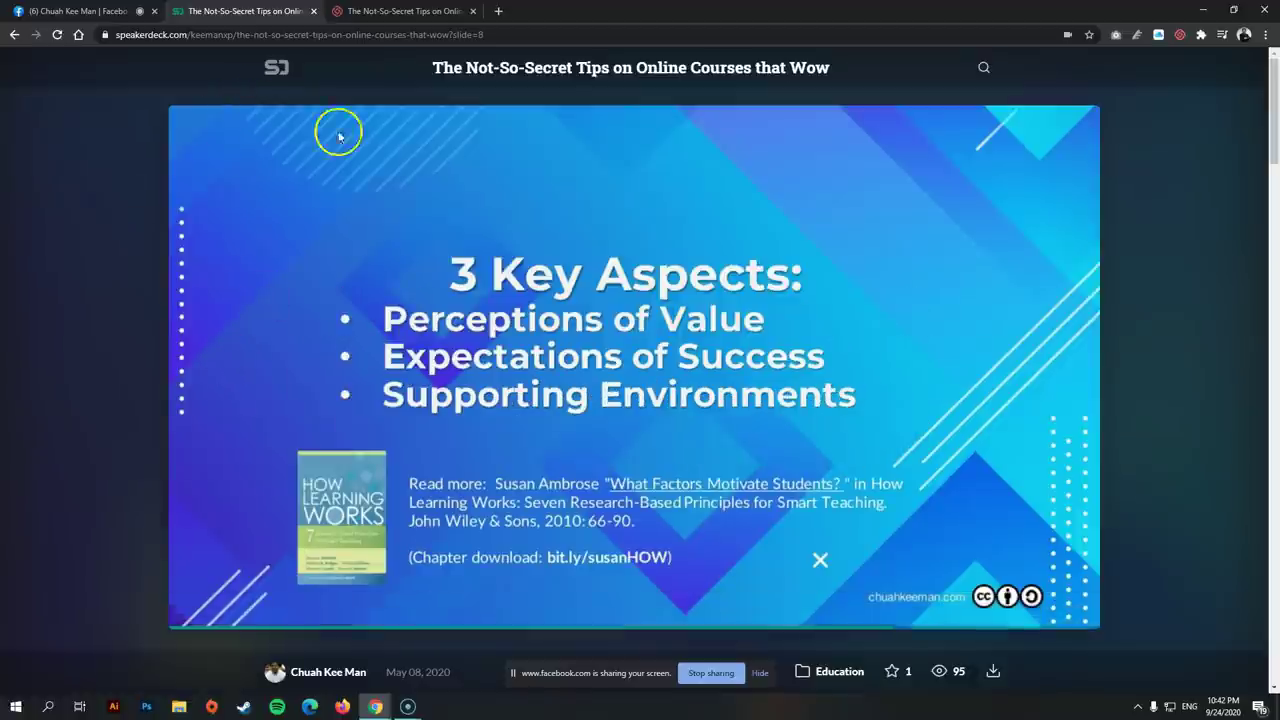
click(880, 271)
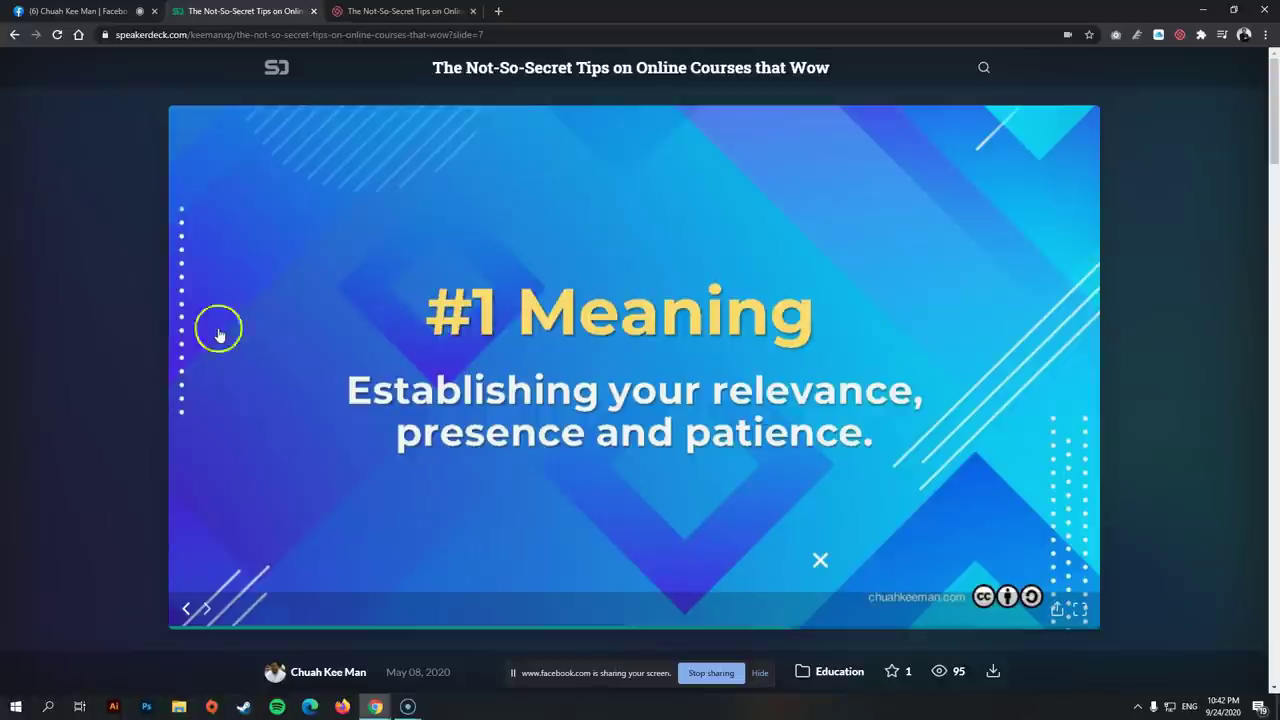
Start a Loom screen-plus-webcam recording from the extension's options
click(1180, 36)
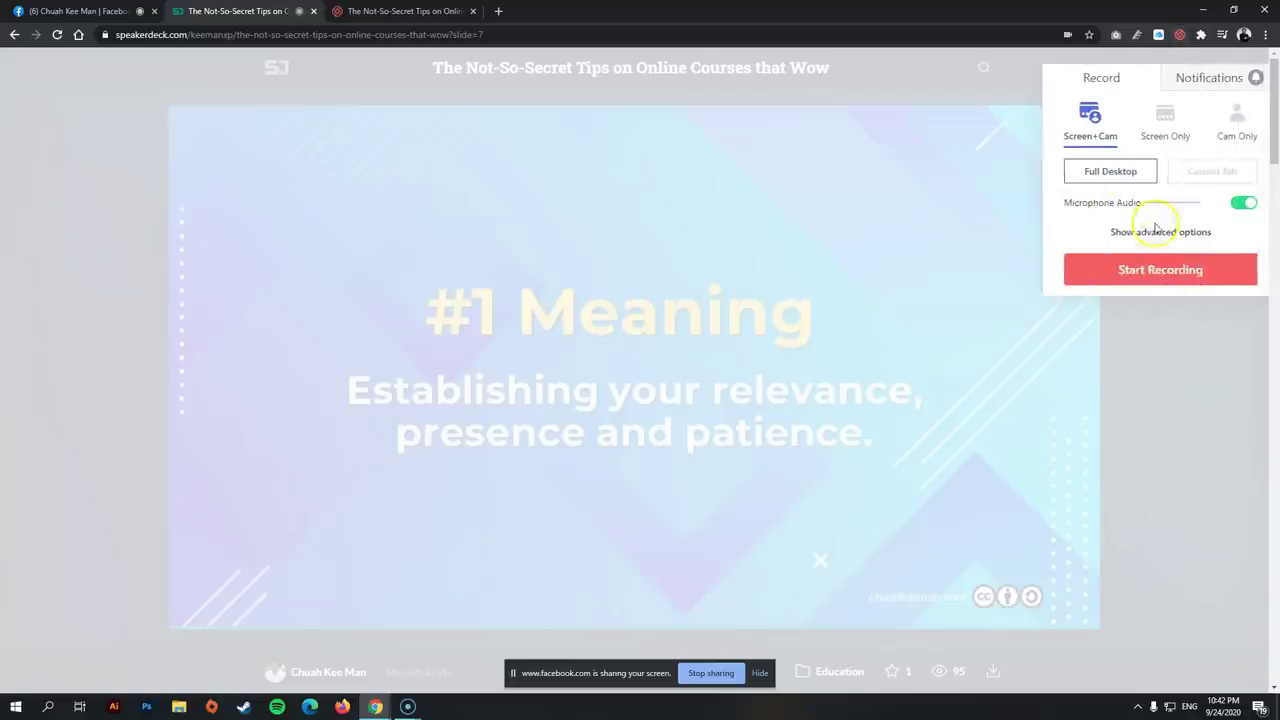
click(1128, 268)
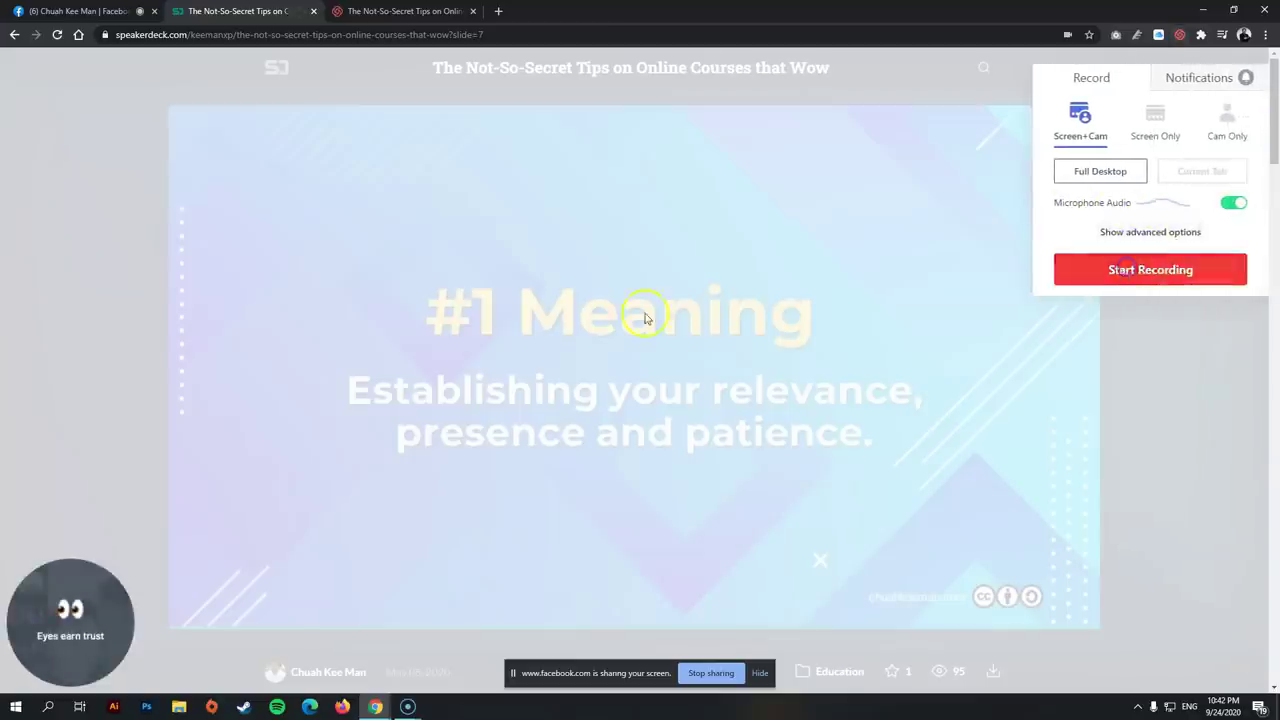